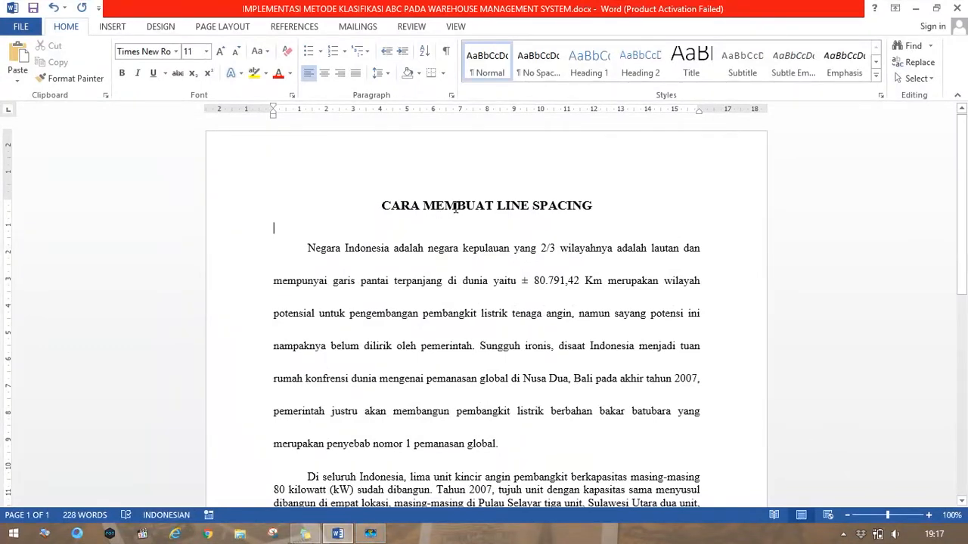
Examine the differing line spacing of the three body paragraphs in the sample document.
{"action": "scroll", "coordinate": [463, 207], "scroll_direction": "down", "scroll_amount": 2}
{"action": "scroll", "coordinate": [462, 205], "scroll_direction": "up", "scroll_amount": 2}
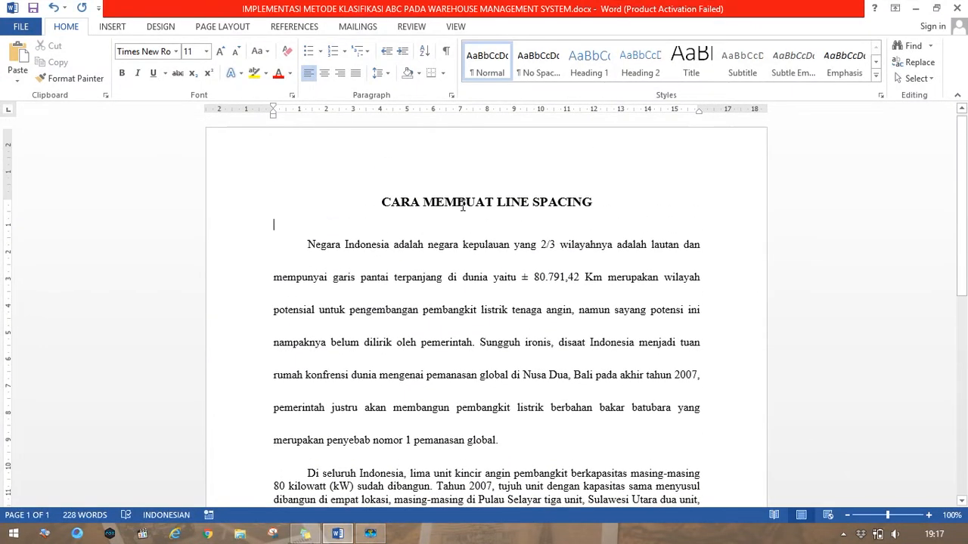
{"action": "scroll", "coordinate": [325, 242], "scroll_direction": "down", "scroll_amount": 2}
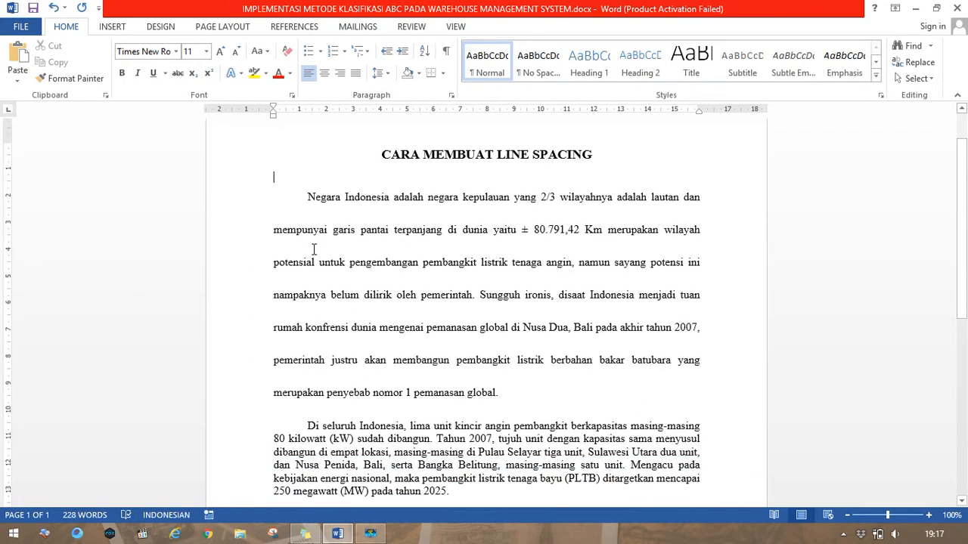
{"action": "left_click_drag", "start_coordinate": [301, 189], "coordinate": [519, 389]}
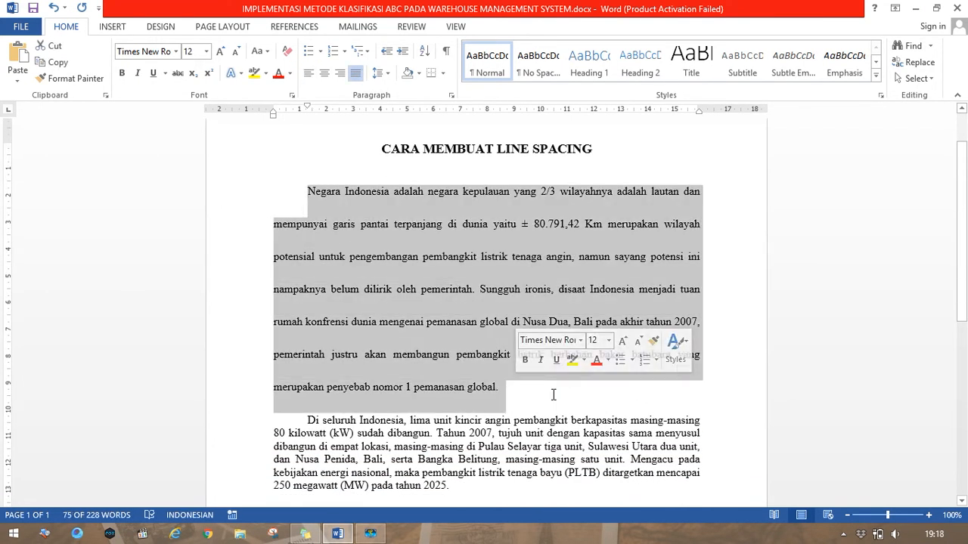
{"action": "scroll", "coordinate": [553, 395], "scroll_direction": "down", "scroll_amount": 2}
{"action": "left_click", "coordinate": [520, 414]}
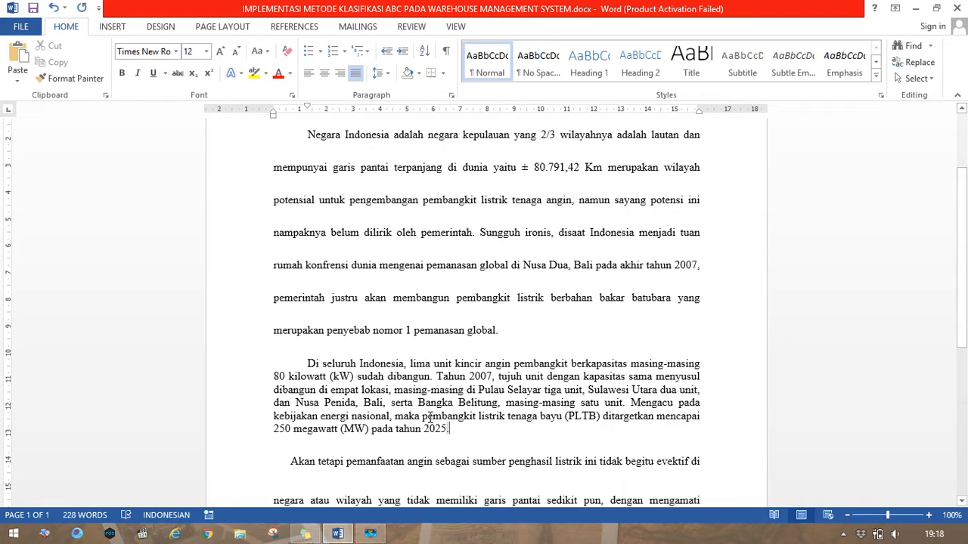
{"action": "left_click_drag", "start_coordinate": [448, 428], "coordinate": [364, 402]}
{"action": "left_click", "coordinate": [731, 378]}
{"action": "scroll", "coordinate": [731, 378], "scroll_direction": "down", "scroll_amount": 3}
{"action": "scroll", "coordinate": [731, 379], "scroll_direction": "down", "scroll_amount": 4}
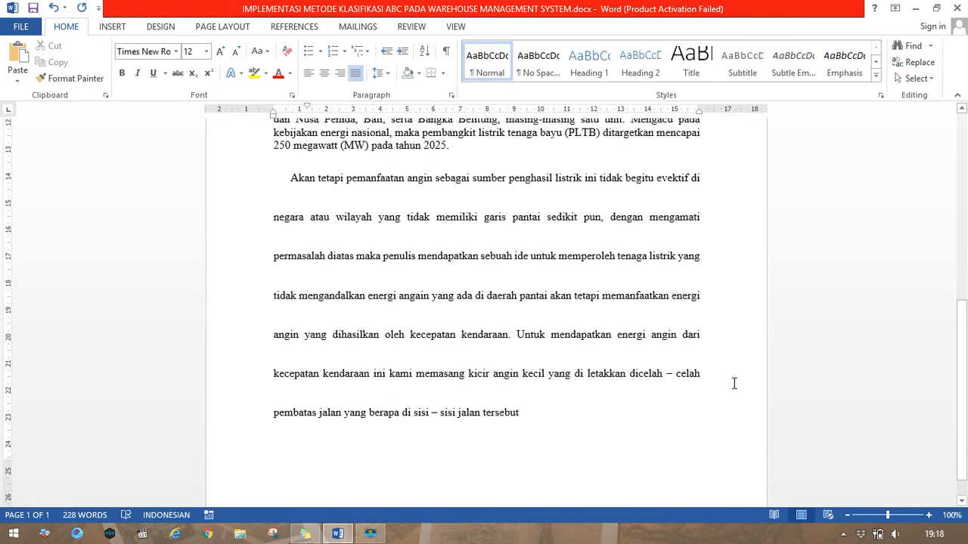
{"action": "scroll", "coordinate": [734, 384], "scroll_direction": "up", "scroll_amount": 8}
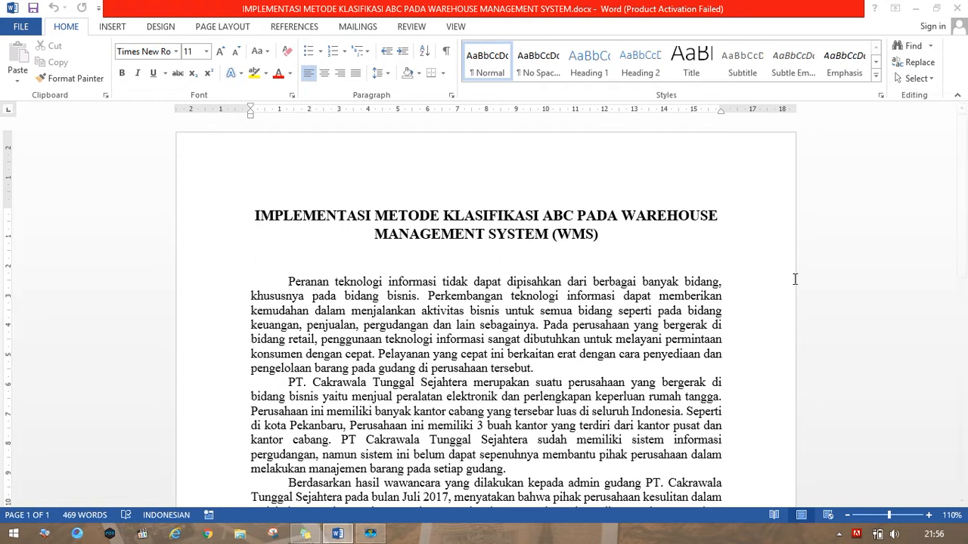
{"action": "left_click", "coordinate": [498, 216]}
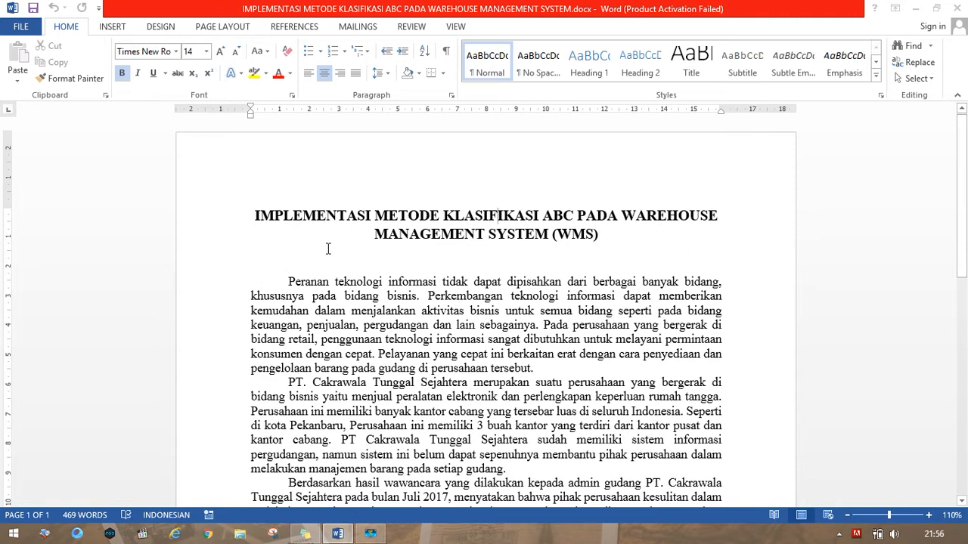
{"action": "left_click", "coordinate": [388, 75]}
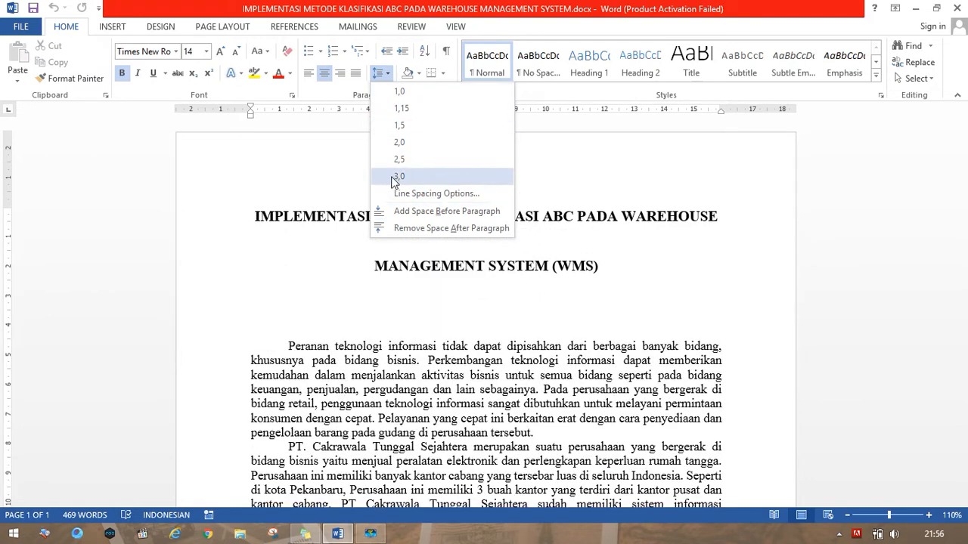
{"action": "left_click", "coordinate": [437, 194]}
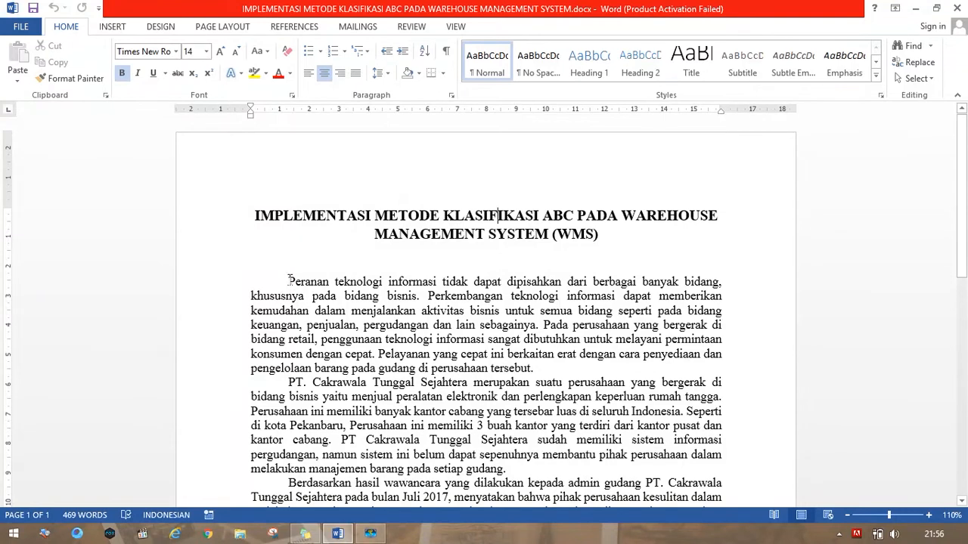
Set the line spacing of the first body paragraph, starting "Peranan teknologi informasi", to 2,5.
{"action": "left_click_drag", "start_coordinate": [288, 281], "coordinate": [538, 371]}
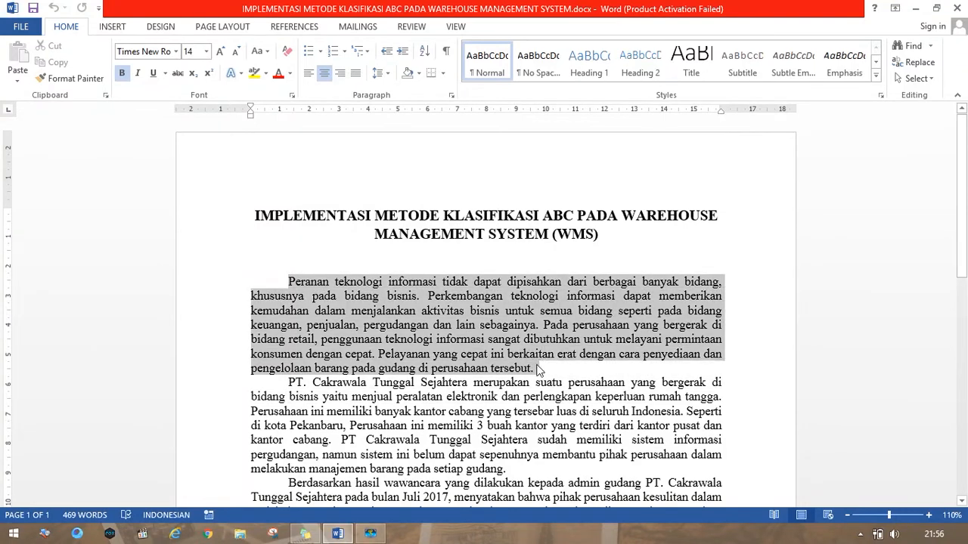
{"action": "left_click", "coordinate": [378, 72]}
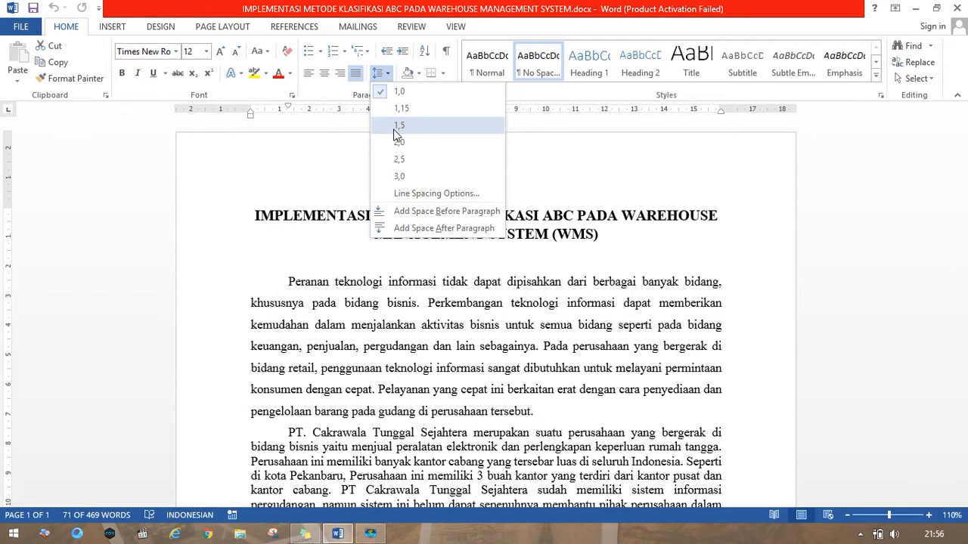
{"action": "left_click", "coordinate": [400, 159]}
{"action": "scroll", "coordinate": [456, 243], "scroll_direction": "down", "scroll_amount": 1}
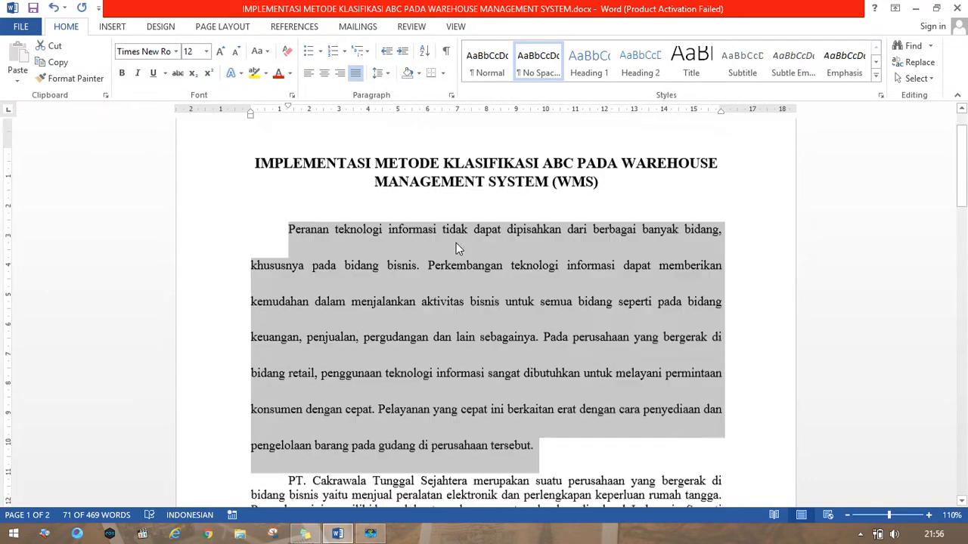
{"action": "scroll", "coordinate": [456, 243], "scroll_direction": "down", "scroll_amount": 5}
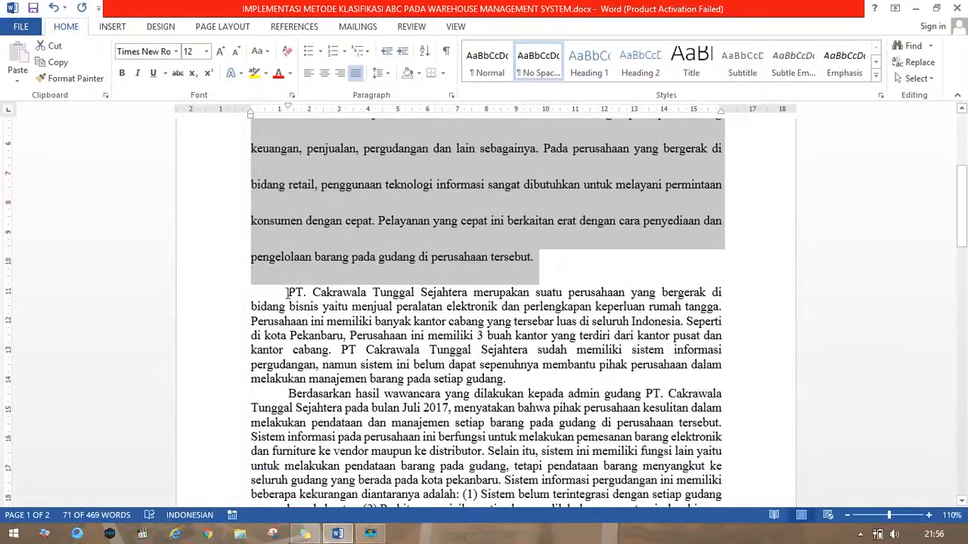
Set the line spacing of the second body paragraph, starting "PT. Cakrawala Tunggal Sejahtera", to 1,5.
{"action": "left_click_drag", "start_coordinate": [291, 293], "coordinate": [549, 384]}
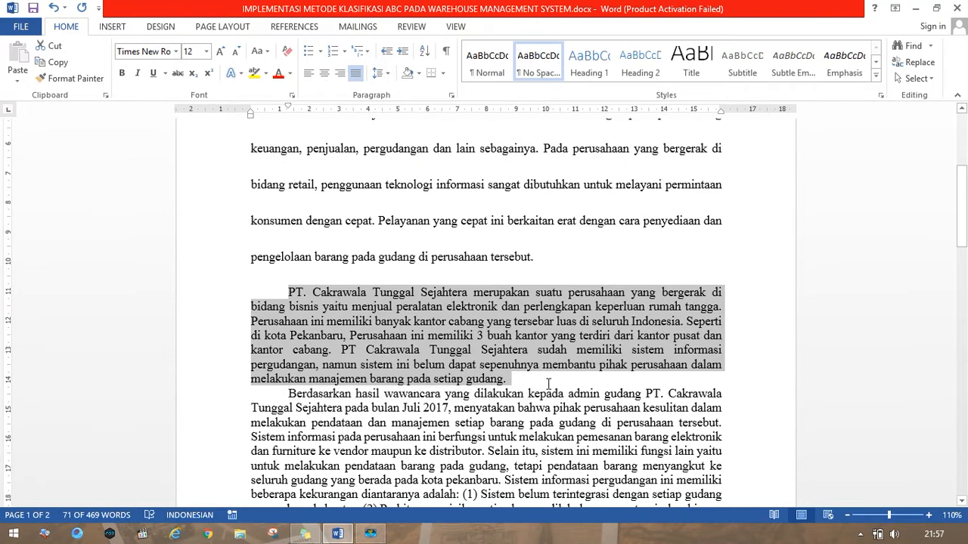
{"action": "left_click", "coordinate": [384, 75]}
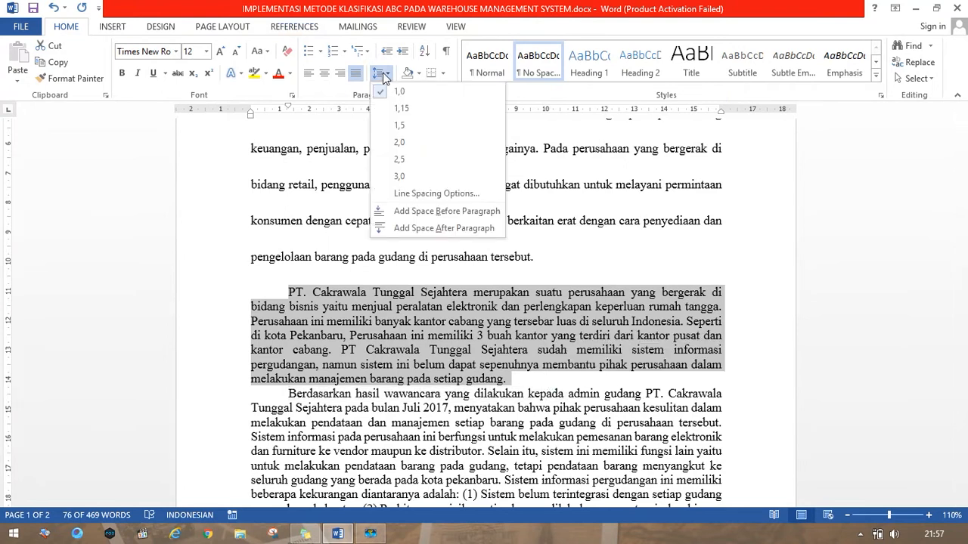
{"action": "left_click", "coordinate": [400, 125]}
{"action": "scroll", "coordinate": [575, 173], "scroll_direction": "down", "scroll_amount": 3}
{"action": "left_click", "coordinate": [576, 173]}
{"action": "scroll", "coordinate": [576, 173], "scroll_direction": "up", "scroll_amount": 3}
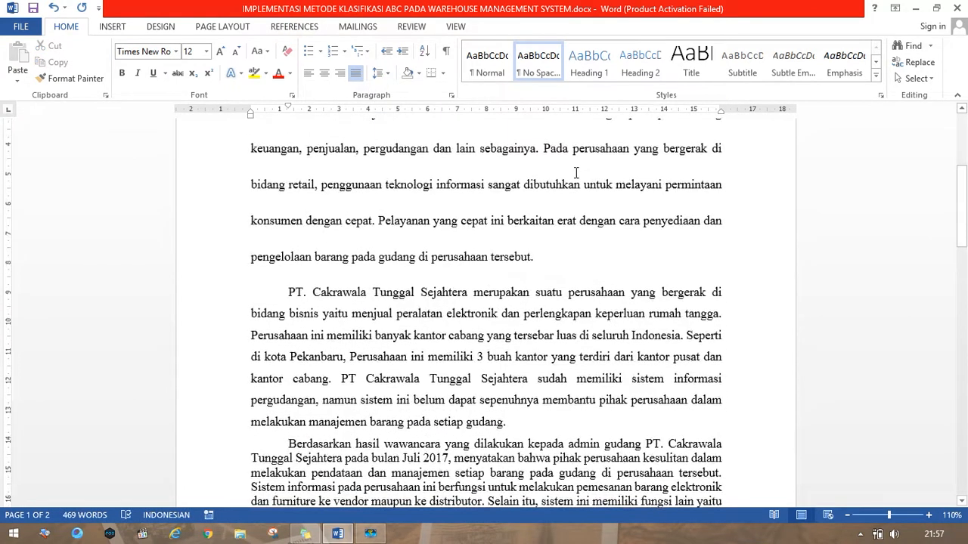
{"action": "scroll", "coordinate": [576, 173], "scroll_direction": "up", "scroll_amount": 5}
Set the line spacing of the whole first body paragraph to 1,0.
{"action": "left_click_drag", "start_coordinate": [535, 439], "coordinate": [246, 432]}
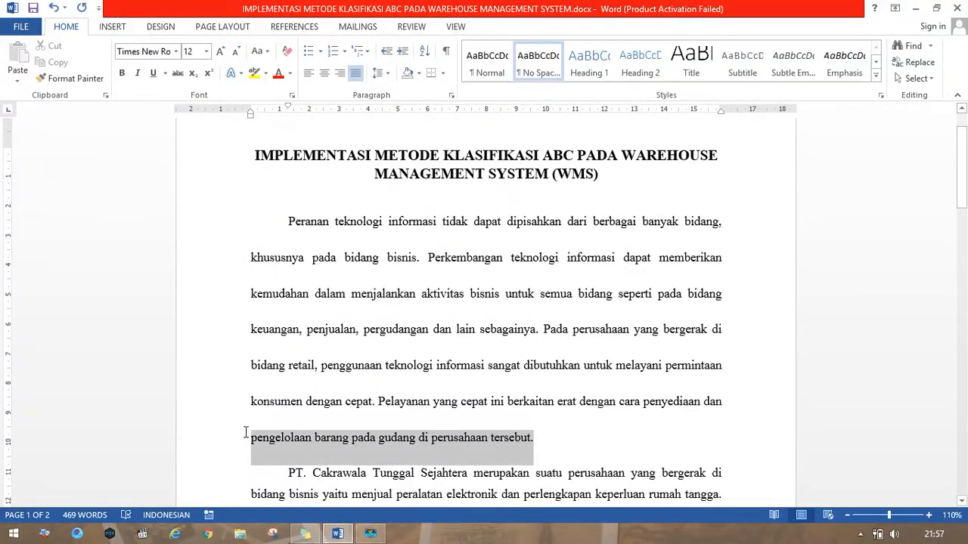
{"action": "left_click", "coordinate": [551, 412]}
{"action": "left_click_drag", "start_coordinate": [289, 224], "coordinate": [596, 447]}
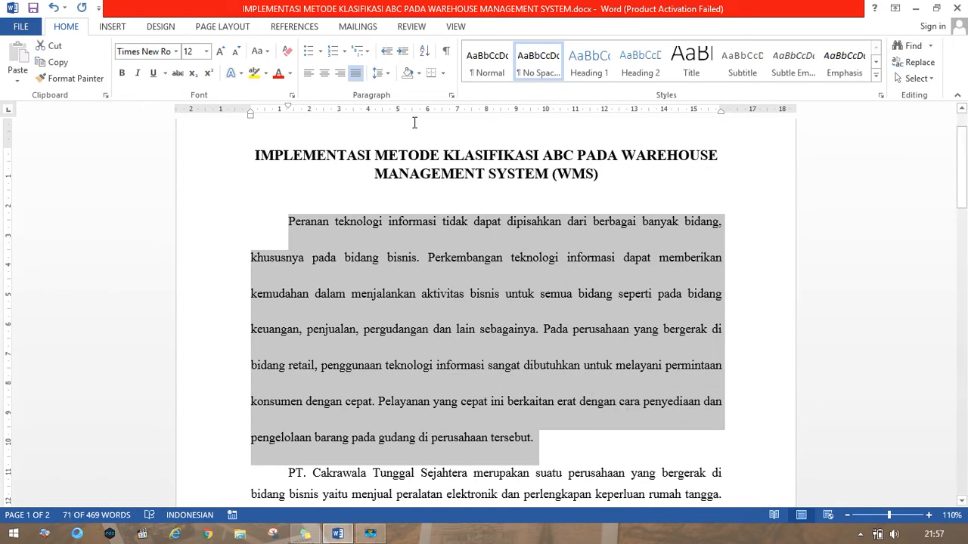
{"action": "left_click", "coordinate": [384, 74]}
{"action": "left_click", "coordinate": [389, 91]}
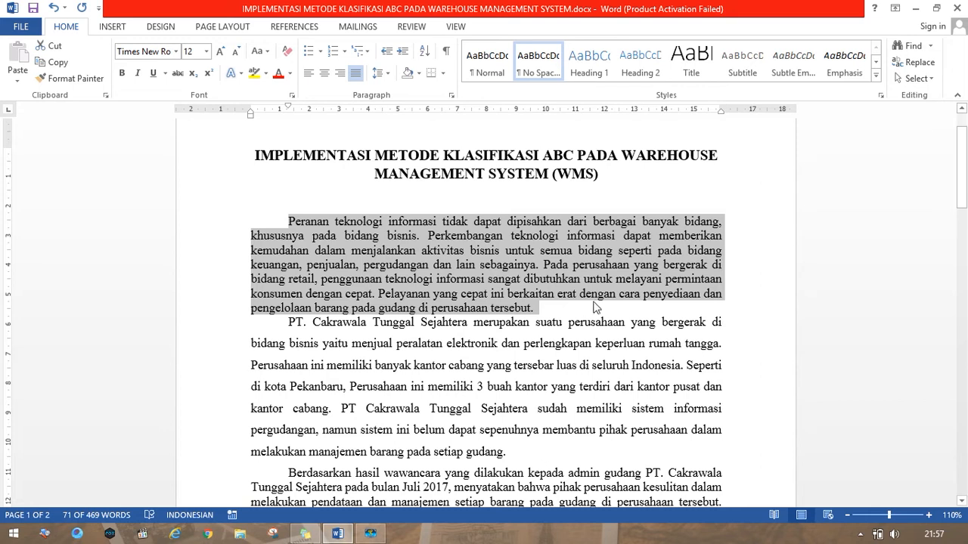
{"action": "left_click", "coordinate": [544, 312]}
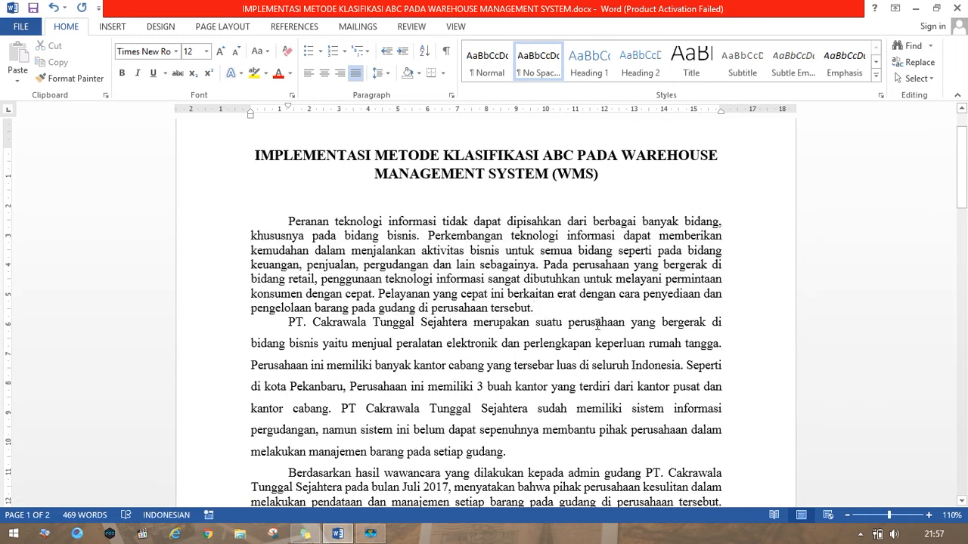
Add space after the first body paragraph to separate it from the second one.
{"action": "left_click_drag", "start_coordinate": [246, 308], "coordinate": [339, 335]}
{"action": "left_click", "coordinate": [557, 310]}
{"action": "left_click_drag", "start_coordinate": [556, 310], "coordinate": [280, 222]}
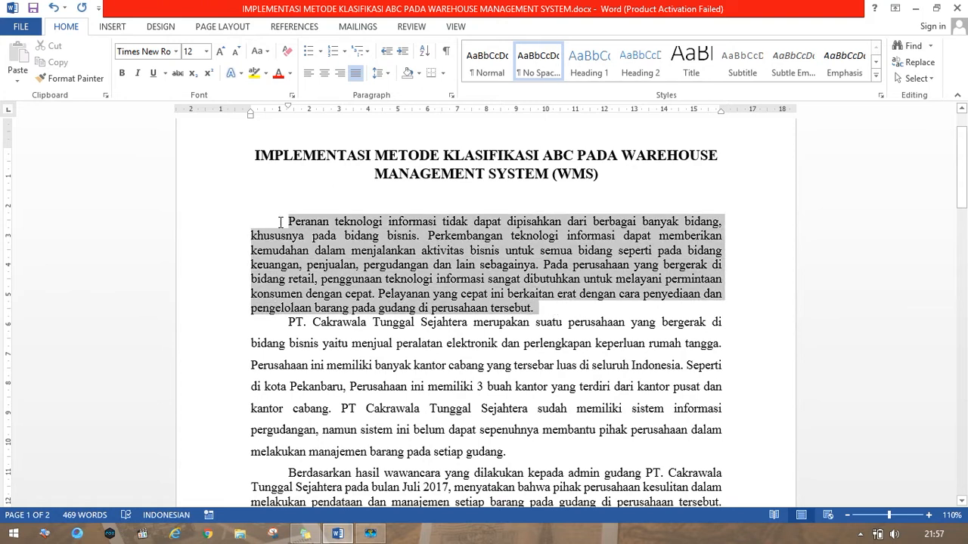
{"action": "left_click", "coordinate": [381, 73]}
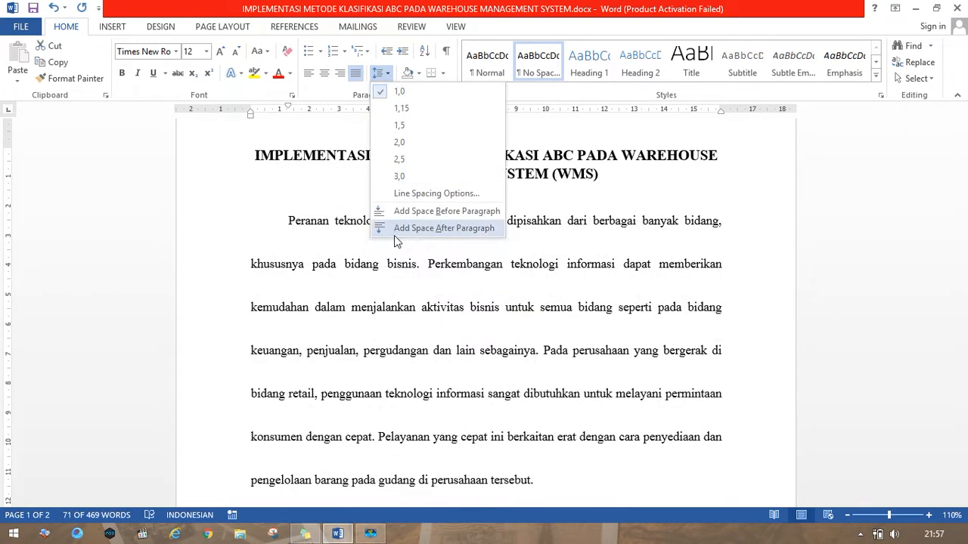
{"action": "left_click", "coordinate": [398, 228]}
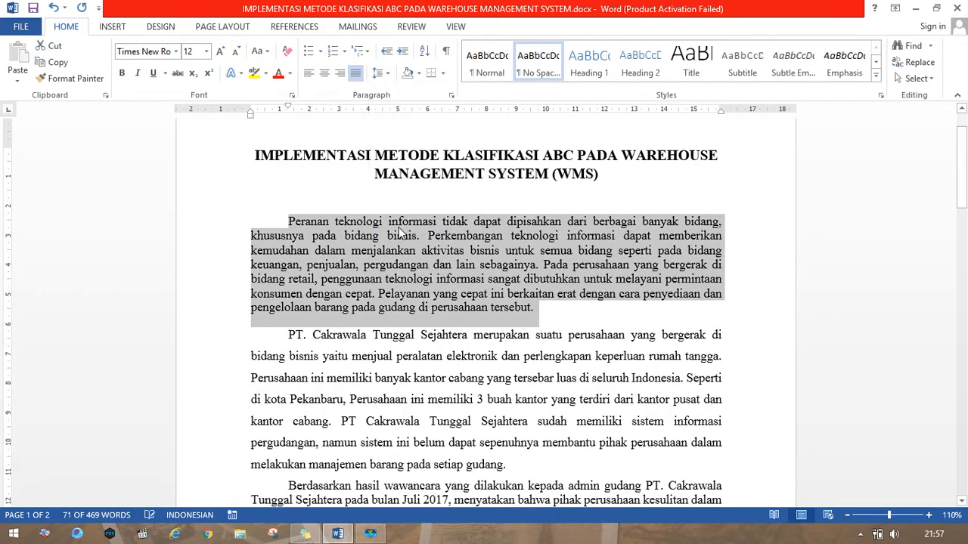
{"action": "left_click", "coordinate": [380, 72]}
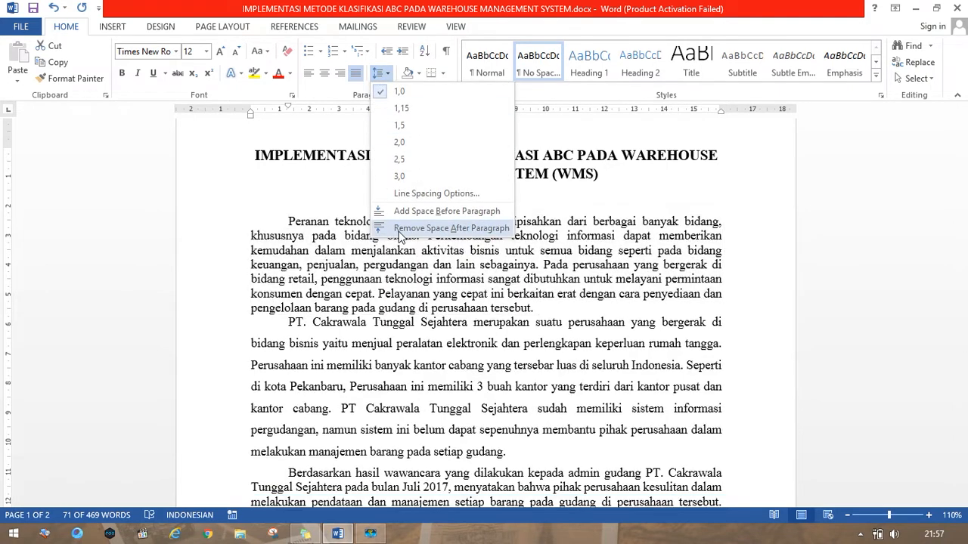
{"action": "left_click", "coordinate": [603, 330]}
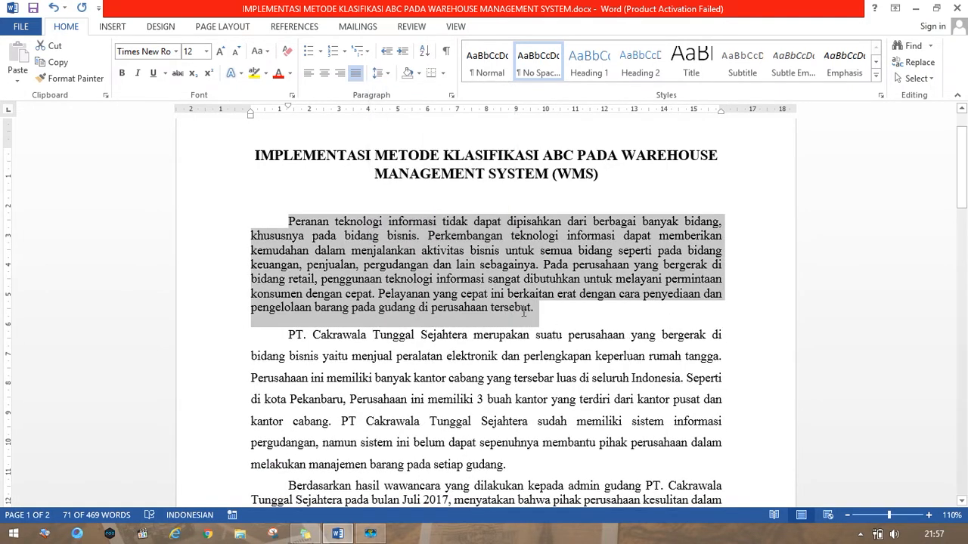
Set the line spacing of all body paragraphs below the title to 1,0.
{"action": "left_click_drag", "start_coordinate": [533, 310], "coordinate": [272, 310]}
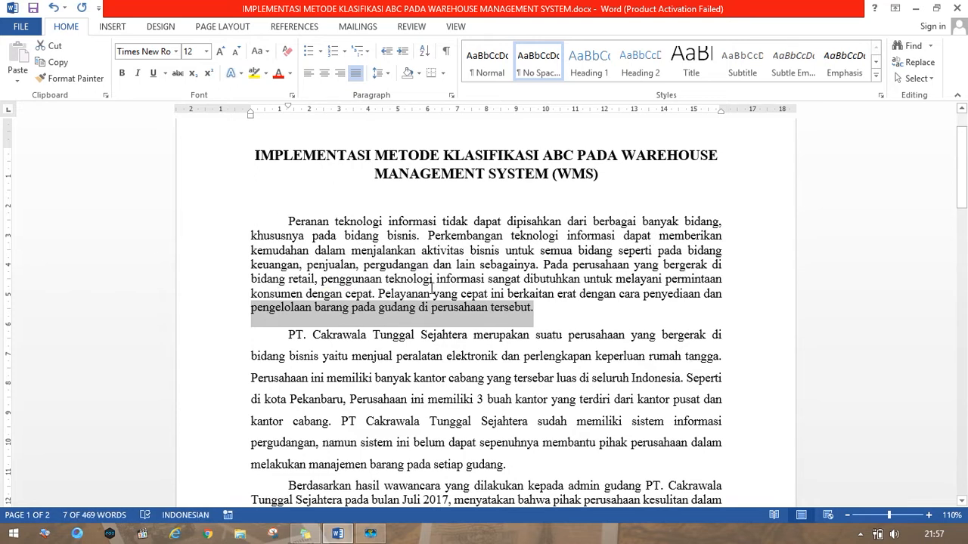
{"action": "left_click", "coordinate": [288, 222]}
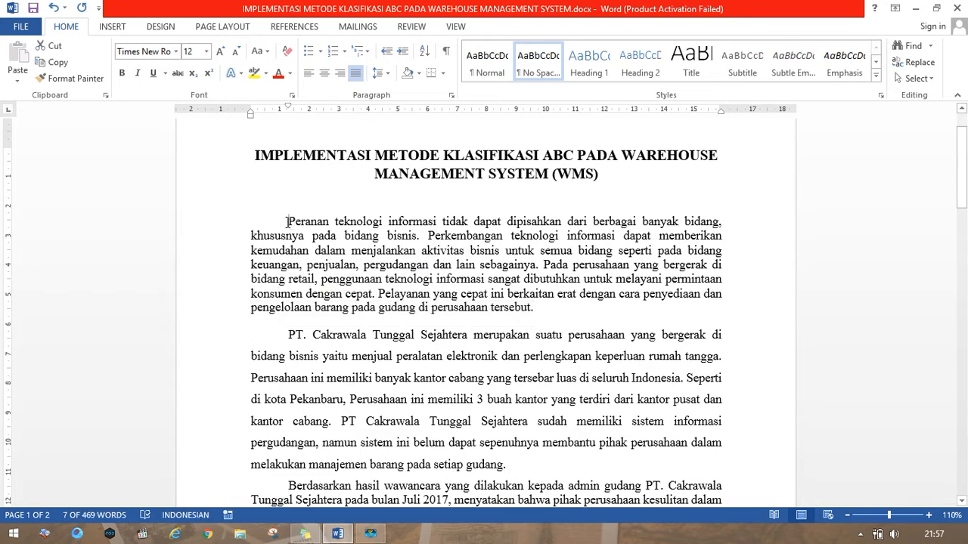
{"action": "left_click_drag", "start_coordinate": [288, 221], "coordinate": [561, 356]}
{"action": "scroll", "coordinate": [280, 178], "scroll_direction": "up", "scroll_amount": 15}
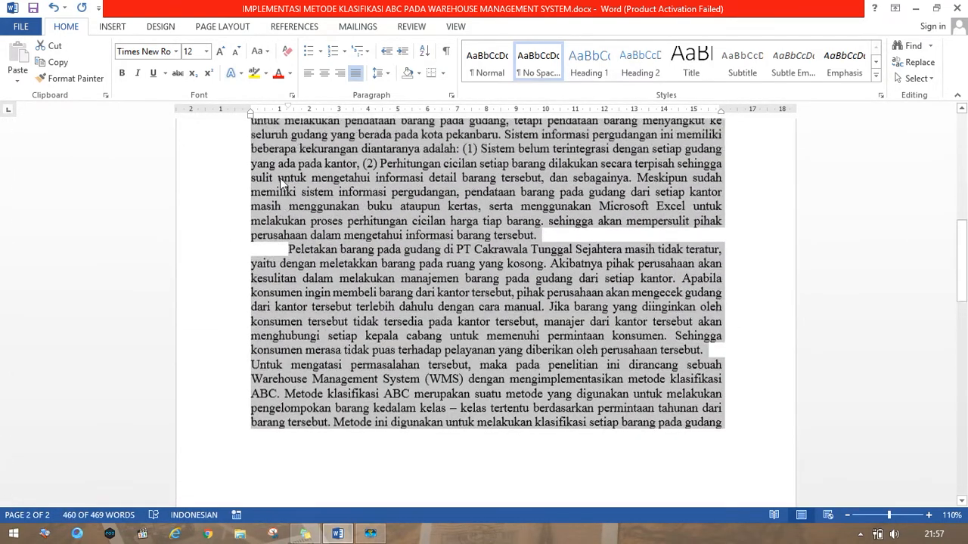
{"action": "left_click", "coordinate": [379, 73]}
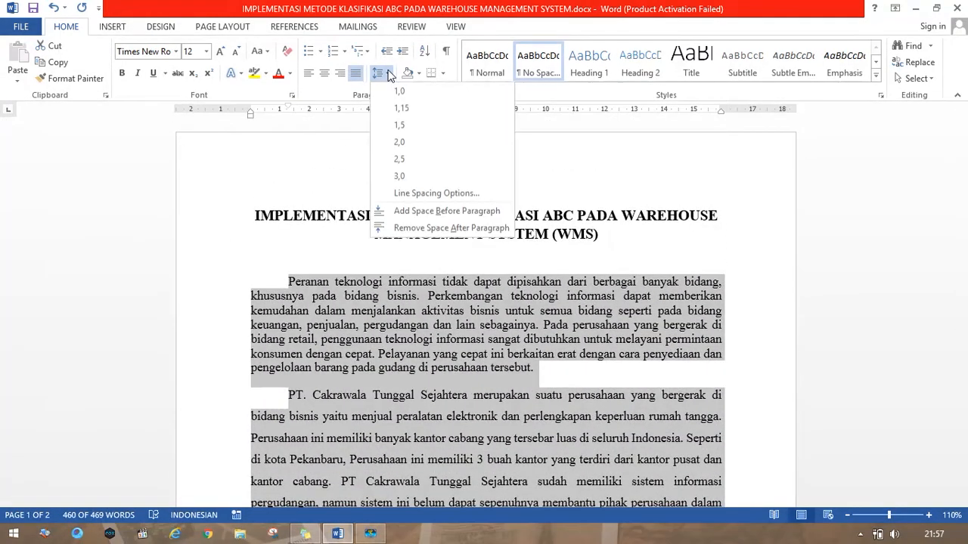
{"action": "left_click", "coordinate": [394, 92]}
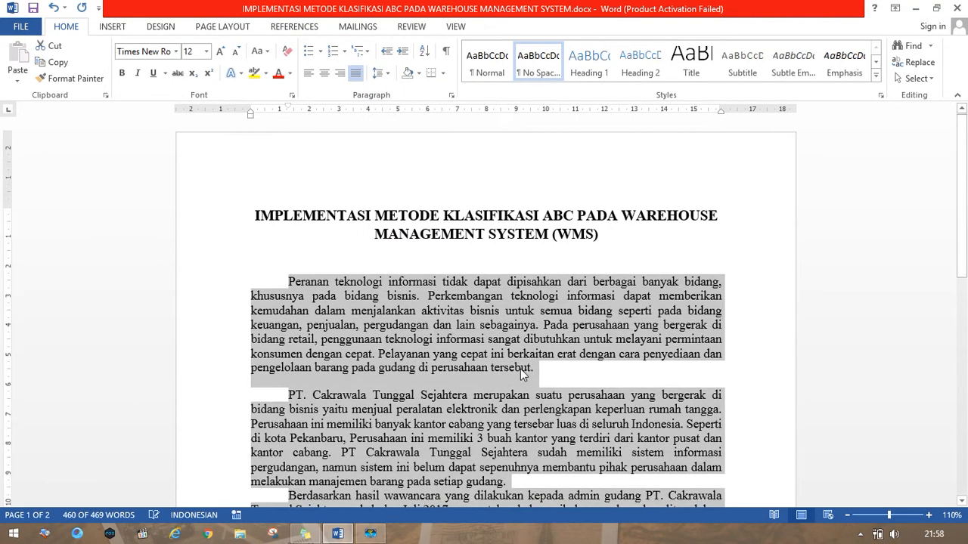
Set the selected body paragraphs' spacing after to 0 pt, keeping Single line spacing, and apply the paragraph settings.
{"action": "left_click", "coordinate": [382, 74]}
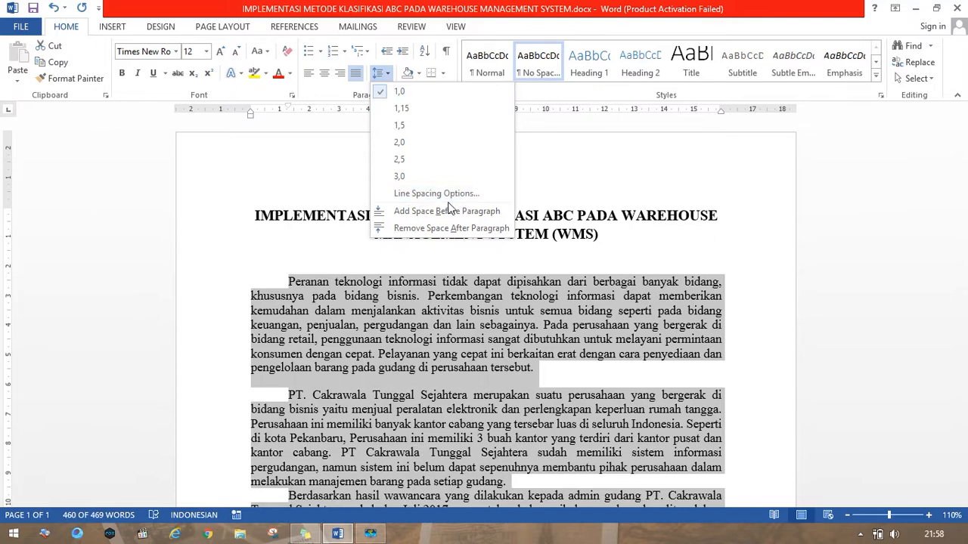
{"action": "left_click", "coordinate": [449, 196]}
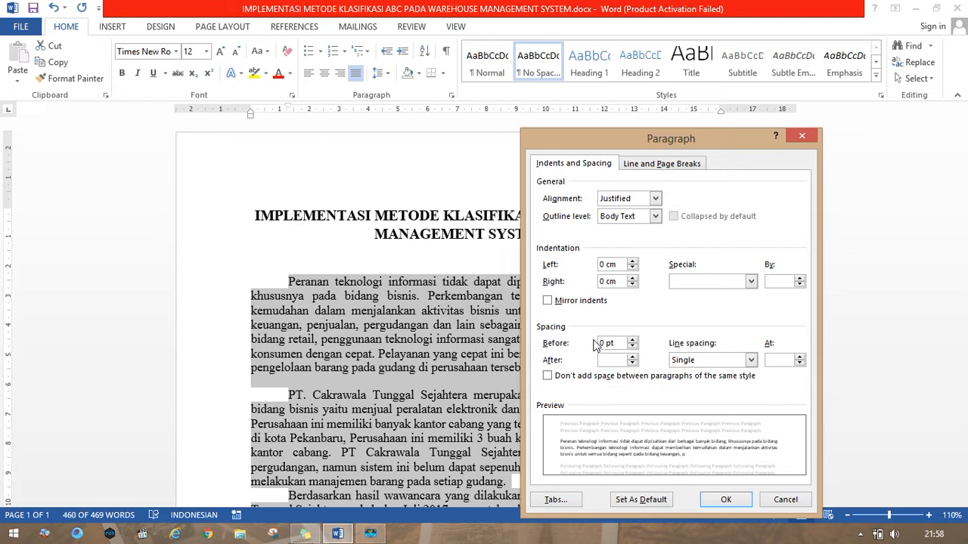
{"action": "left_click", "coordinate": [632, 364]}
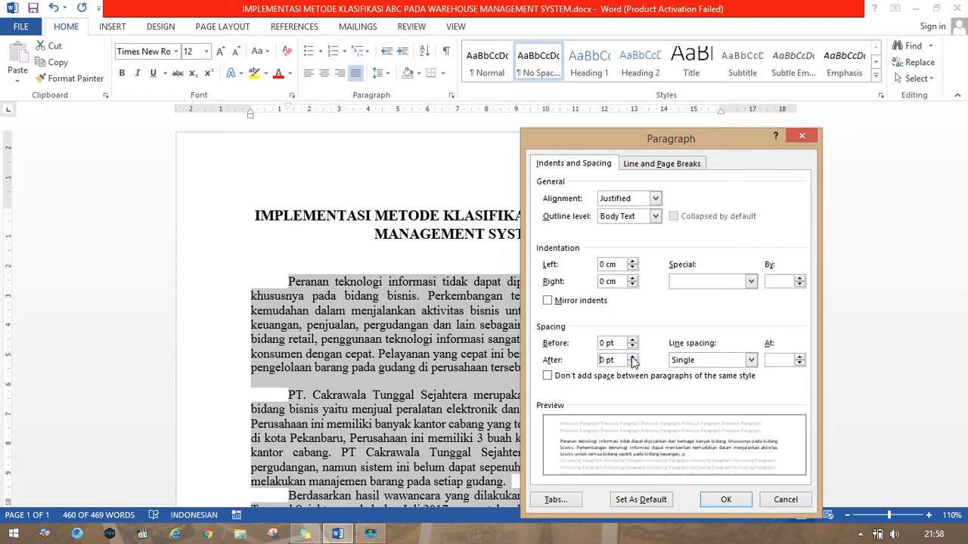
{"action": "left_click", "coordinate": [702, 361]}
{"action": "left_click", "coordinate": [703, 361]}
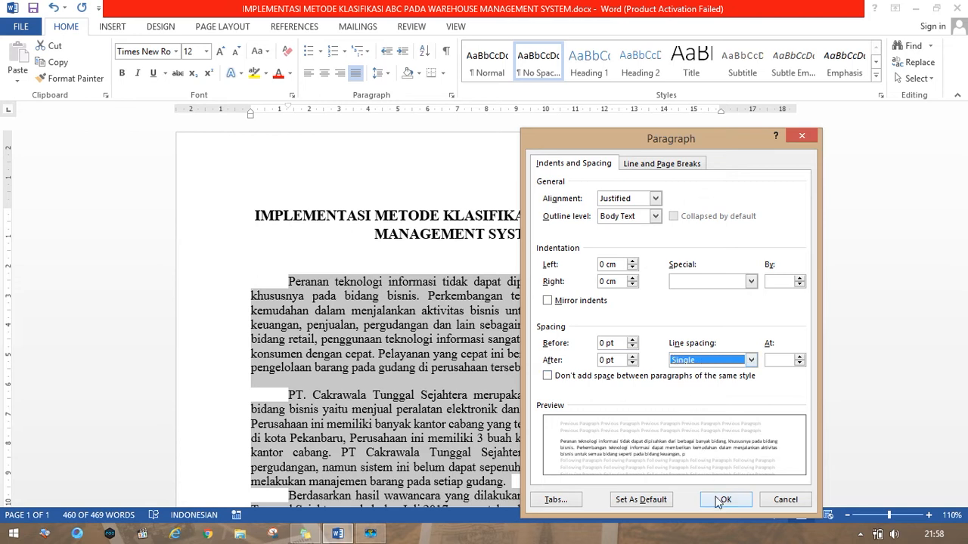
{"action": "left_click", "coordinate": [720, 500]}
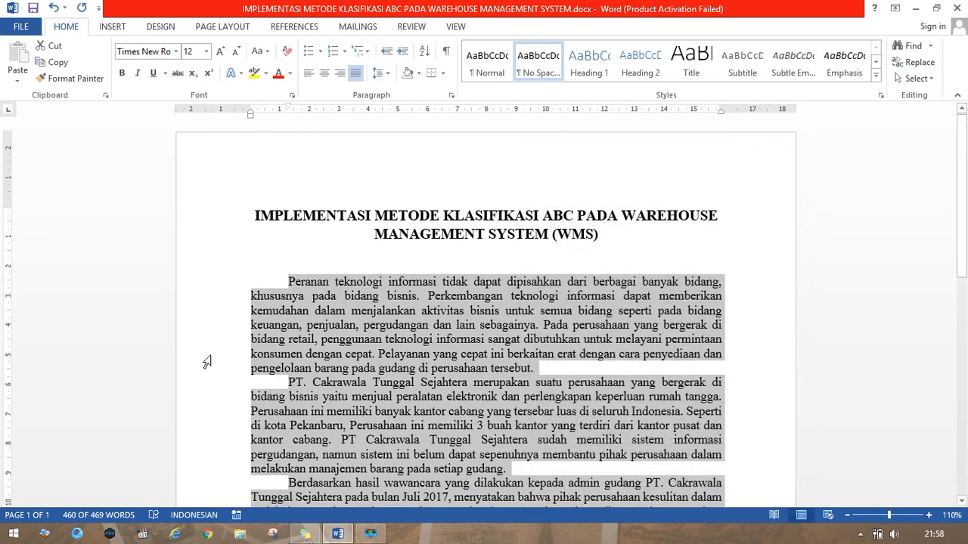
Set the first body paragraph's spacing after to 30 pt and apply it, keeping Single line spacing.
{"action": "left_click_drag", "start_coordinate": [534, 368], "coordinate": [288, 282]}
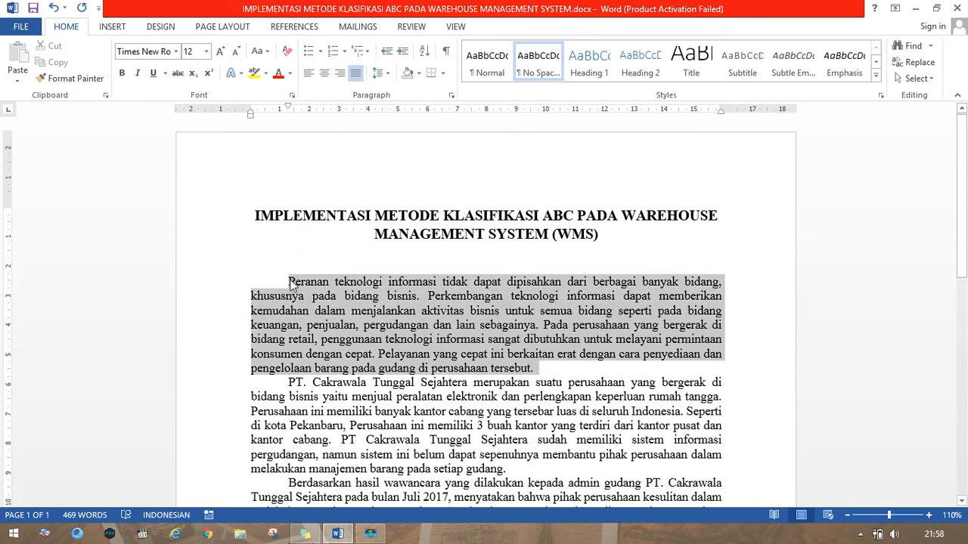
{"action": "left_click", "coordinate": [383, 74]}
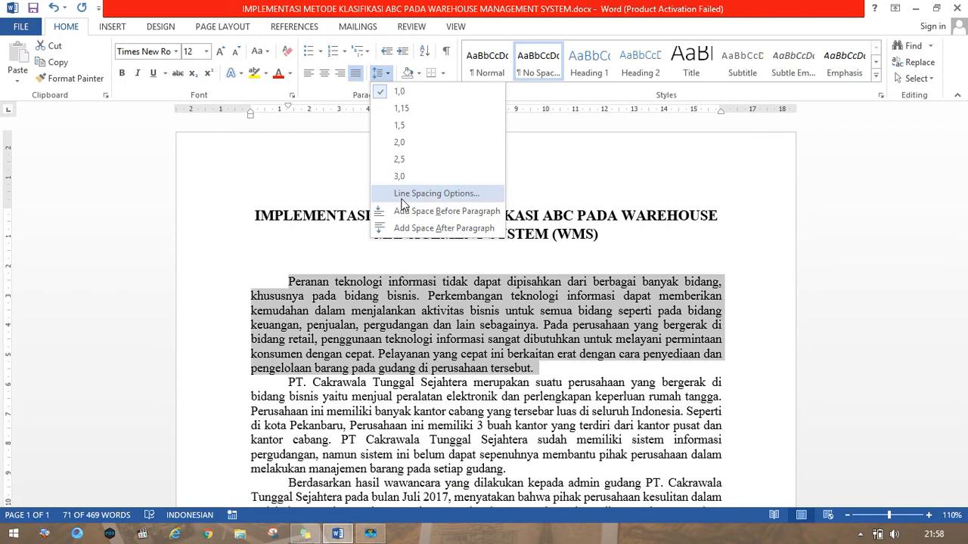
{"action": "left_click", "coordinate": [404, 198]}
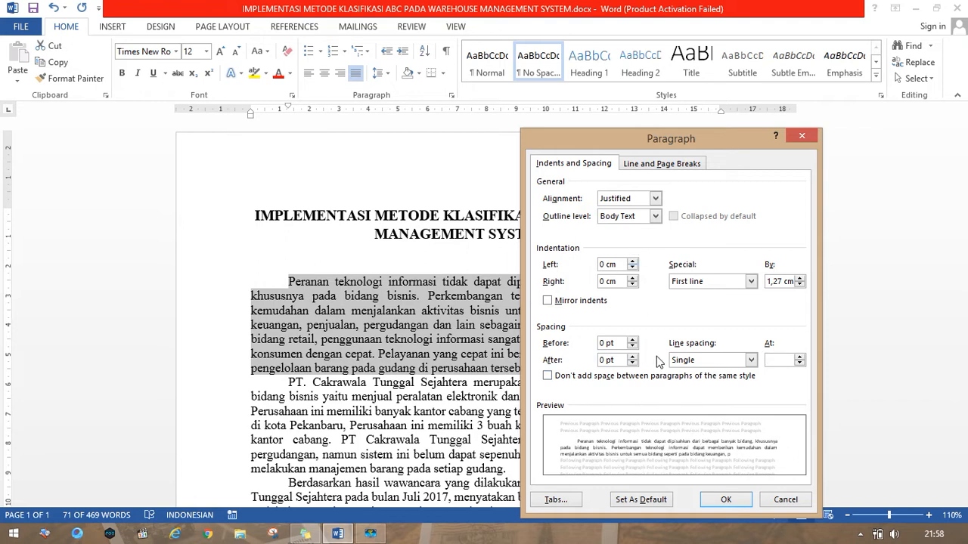
{"action": "left_click", "coordinate": [633, 364]}
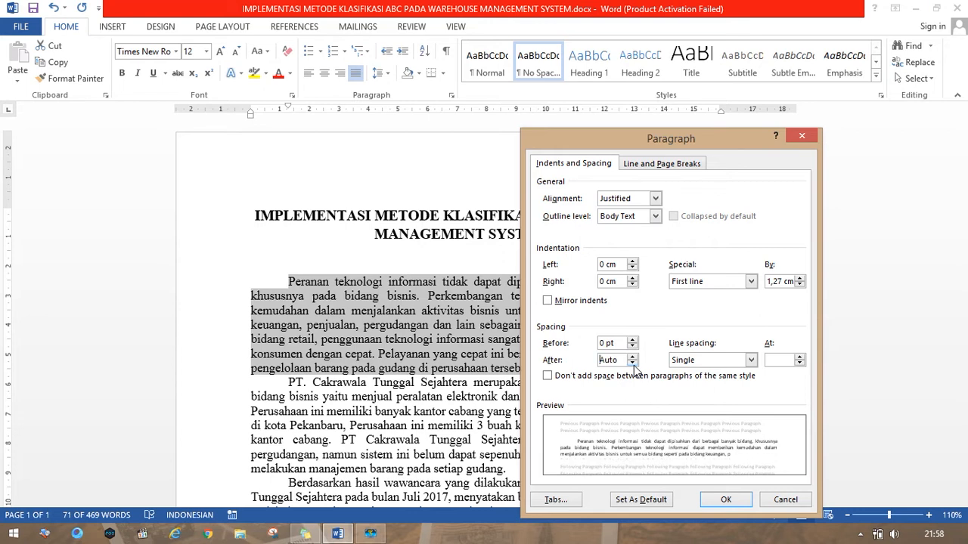
{"action": "left_click", "coordinate": [633, 360]}
{"action": "left_click", "coordinate": [633, 359]}
{"action": "left_click", "coordinate": [633, 359]}
{"action": "left_click", "coordinate": [633, 359]}
{"action": "left_click", "coordinate": [633, 359]}
{"action": "left_click", "coordinate": [633, 359]}
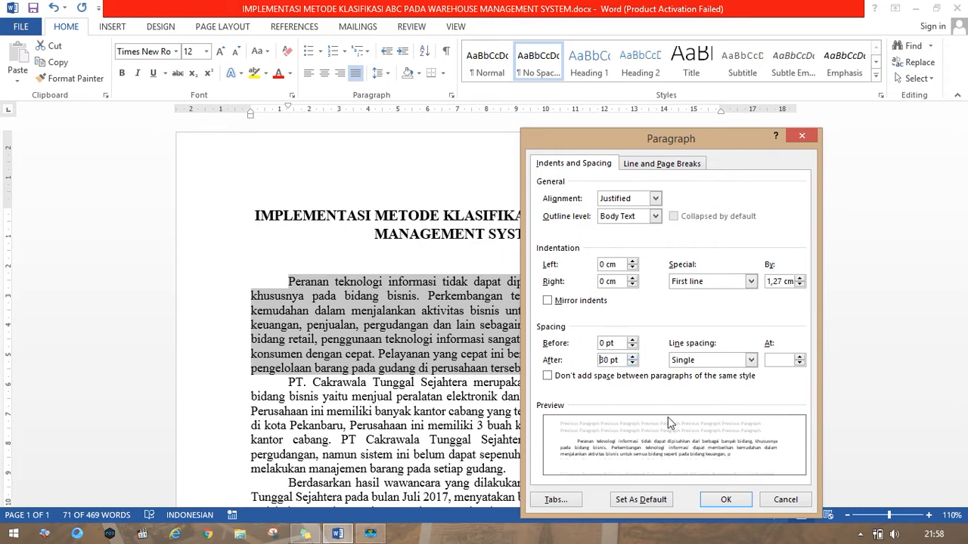
{"action": "left_click", "coordinate": [719, 505]}
{"action": "scroll", "coordinate": [544, 303], "scroll_direction": "down", "scroll_amount": 3}
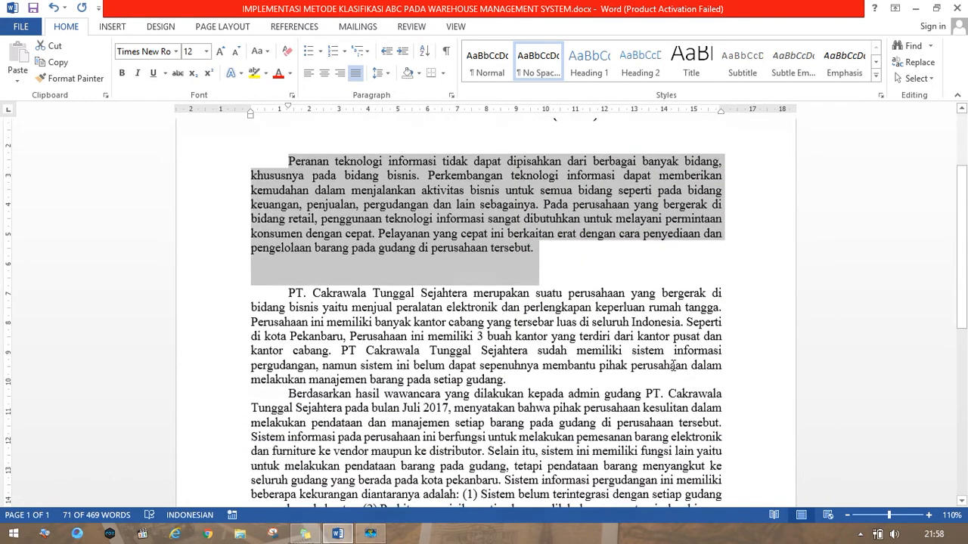
{"action": "left_click", "coordinate": [666, 365]}
{"action": "left_click_drag", "start_coordinate": [544, 272], "coordinate": [219, 258]}
{"action": "scroll", "coordinate": [550, 352], "scroll_direction": "up", "scroll_amount": 3}
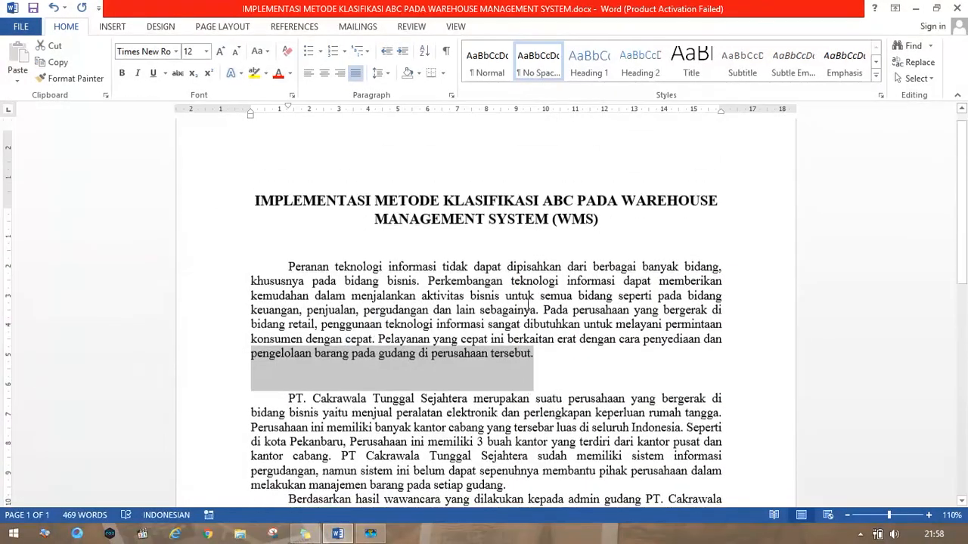
Select the whole first body paragraph and set its spacing after to 0 pt in the line spacing options.
{"action": "left_click_drag", "start_coordinate": [547, 368], "coordinate": [288, 281]}
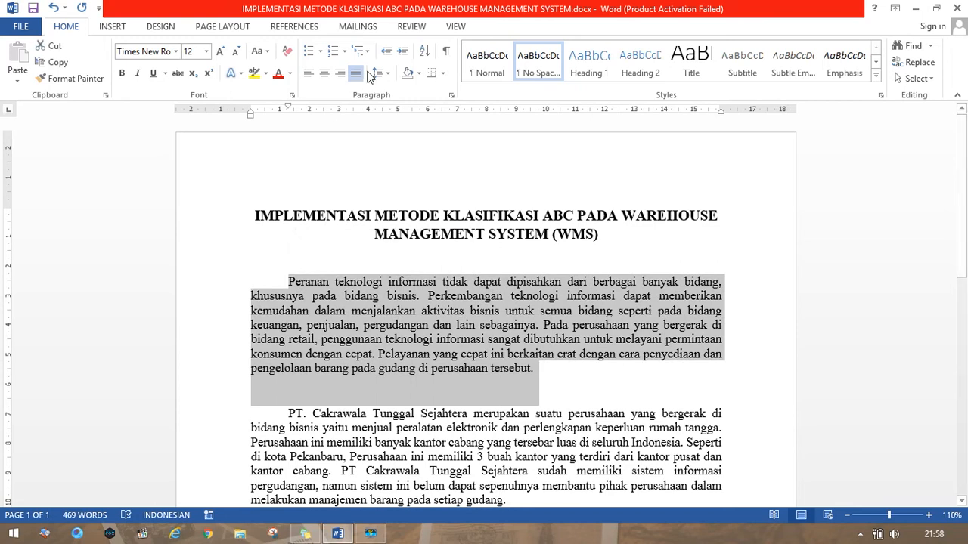
{"action": "left_click", "coordinate": [384, 73]}
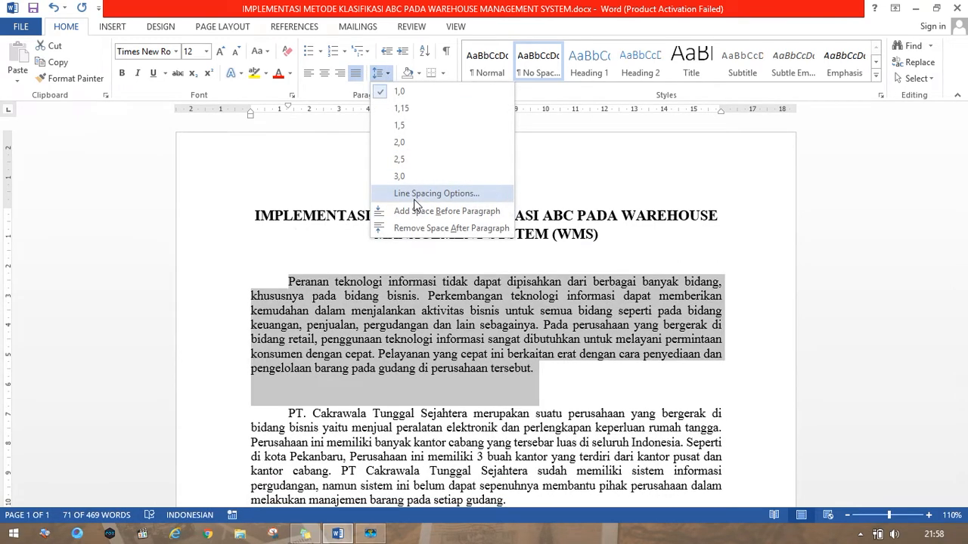
{"action": "left_click", "coordinate": [414, 198]}
{"action": "left_click", "coordinate": [631, 356]}
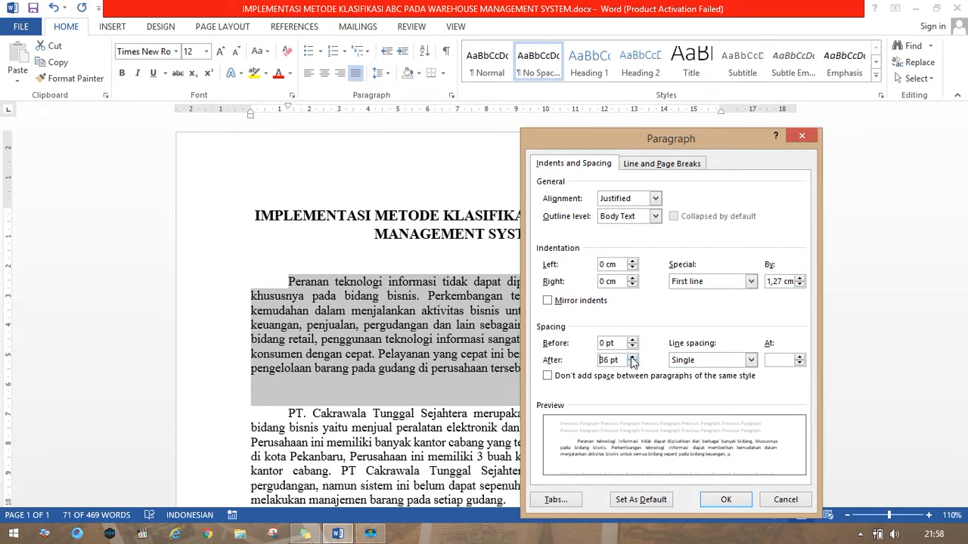
{"action": "left_click", "coordinate": [632, 364]}
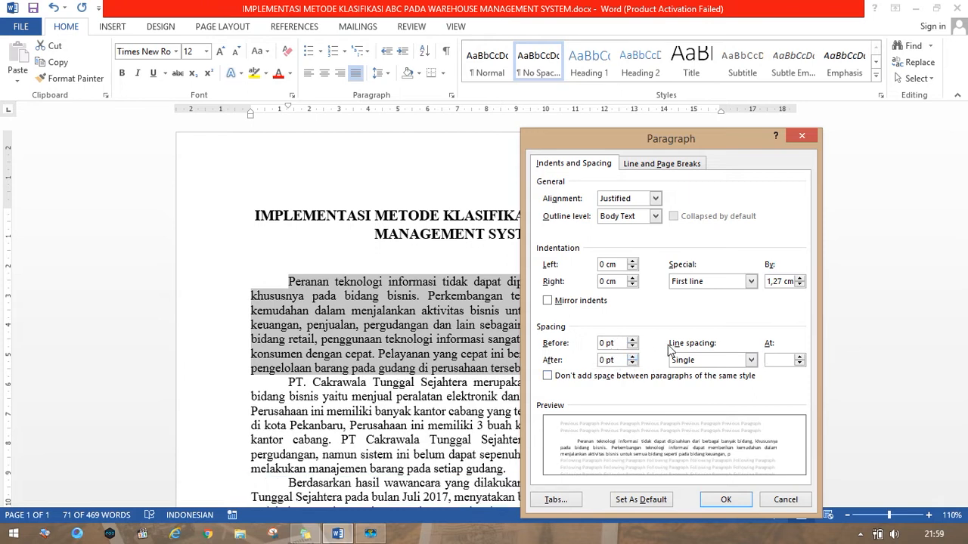
Set the first body paragraph's spacing before to 30 pt and apply the paragraph settings.
{"action": "left_click", "coordinate": [633, 341]}
{"action": "left_click", "coordinate": [633, 341]}
{"action": "left_click", "coordinate": [633, 341]}
{"action": "left_click", "coordinate": [633, 341]}
{"action": "left_click", "coordinate": [633, 341]}
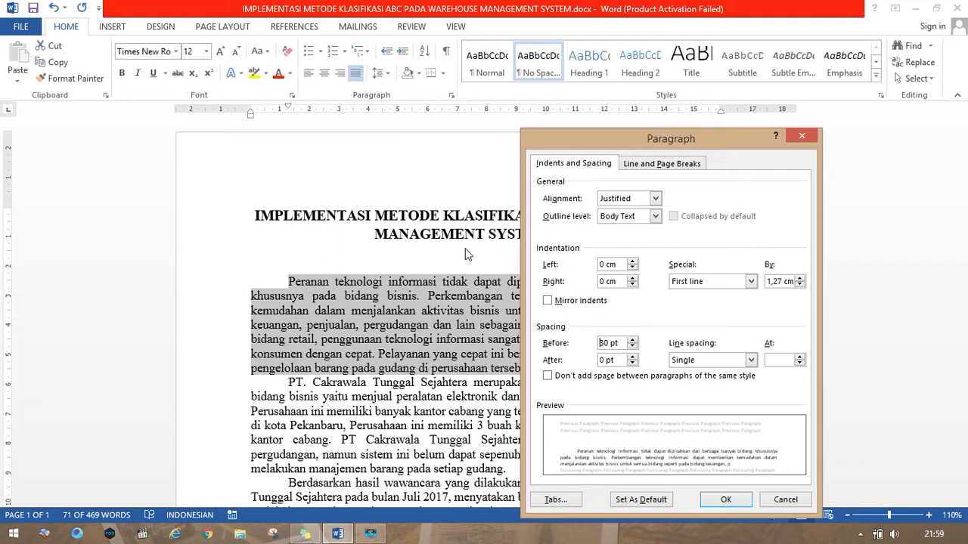
{"action": "left_click", "coordinate": [725, 500]}
Select the whole first body paragraph and view its paragraph settings, closing them without changes.
{"action": "left_click", "coordinate": [305, 303]}
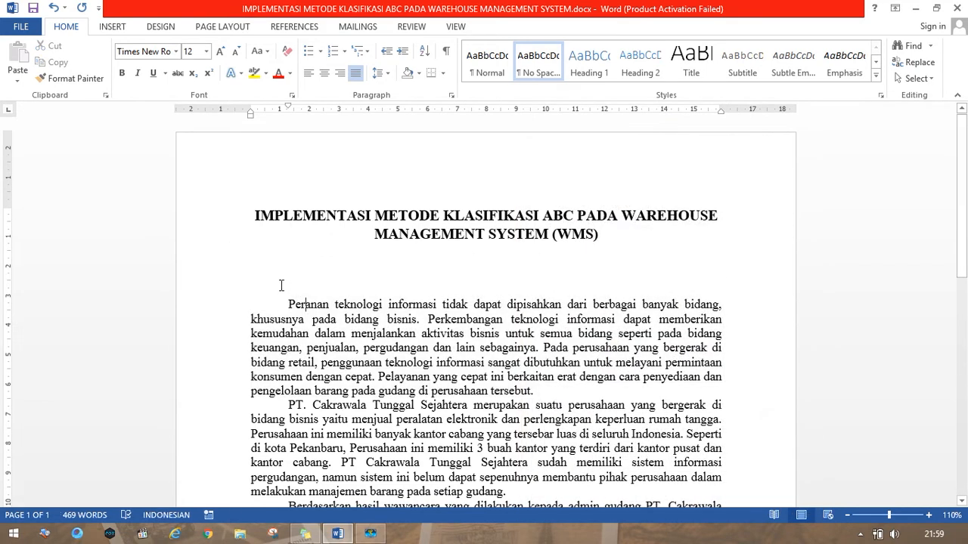
{"action": "left_click_drag", "start_coordinate": [281, 286], "coordinate": [607, 388]}
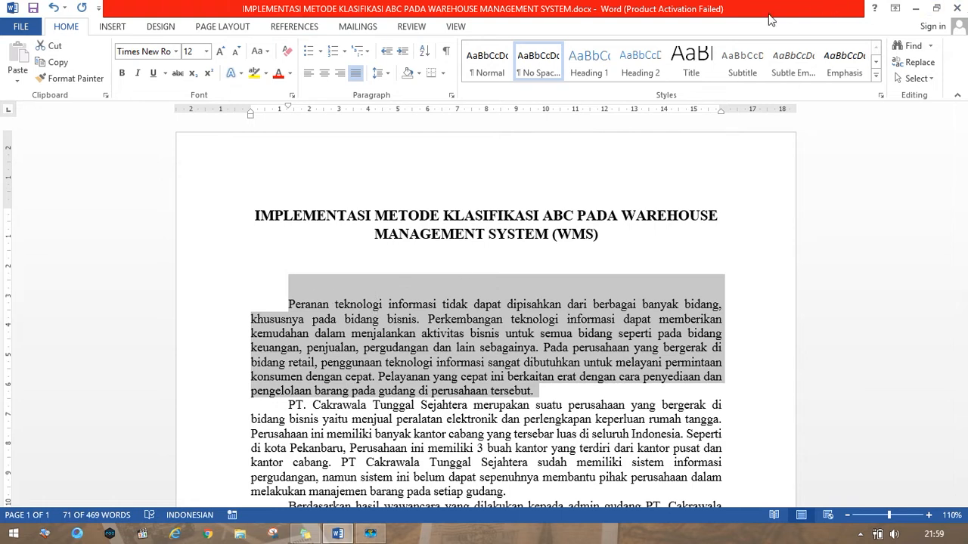
{"action": "left_click", "coordinate": [385, 74]}
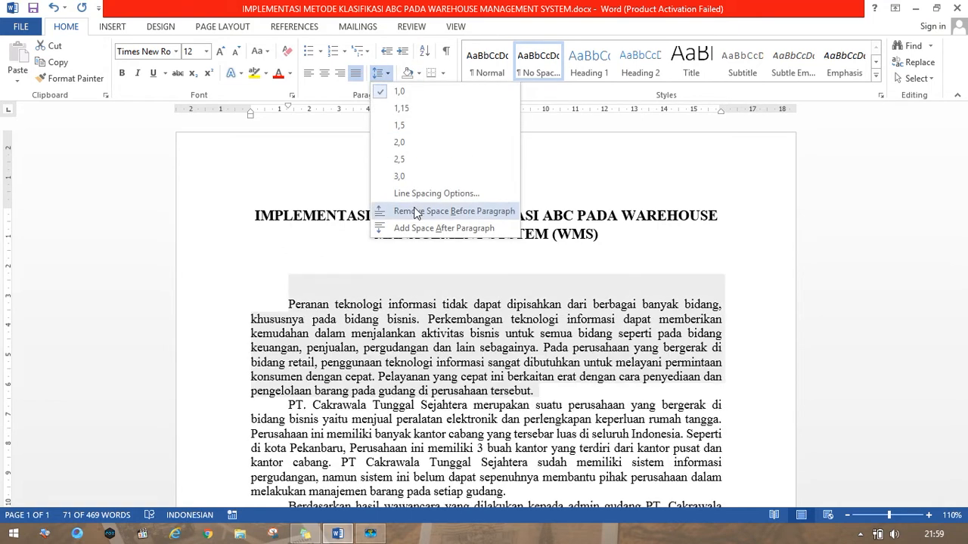
{"action": "left_click", "coordinate": [555, 162]}
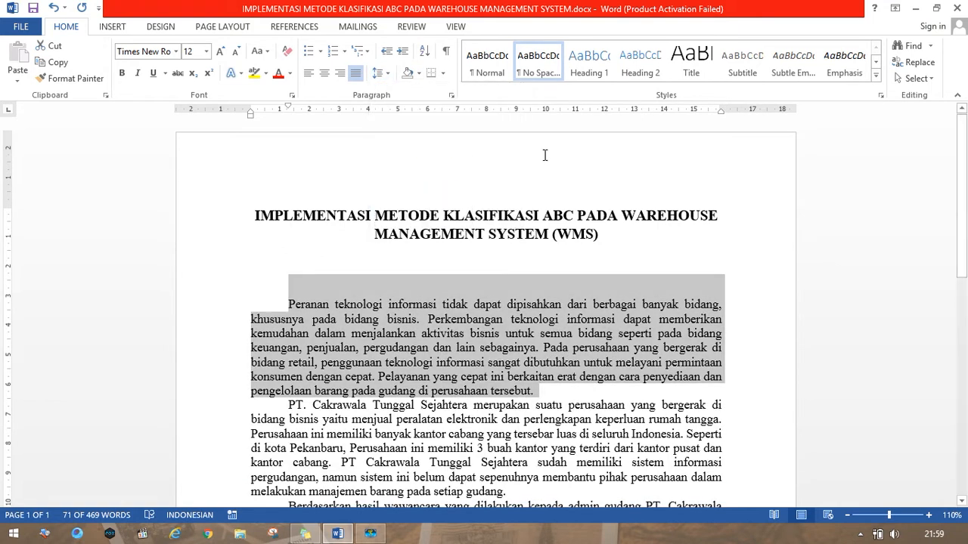
{"action": "left_click", "coordinate": [451, 97]}
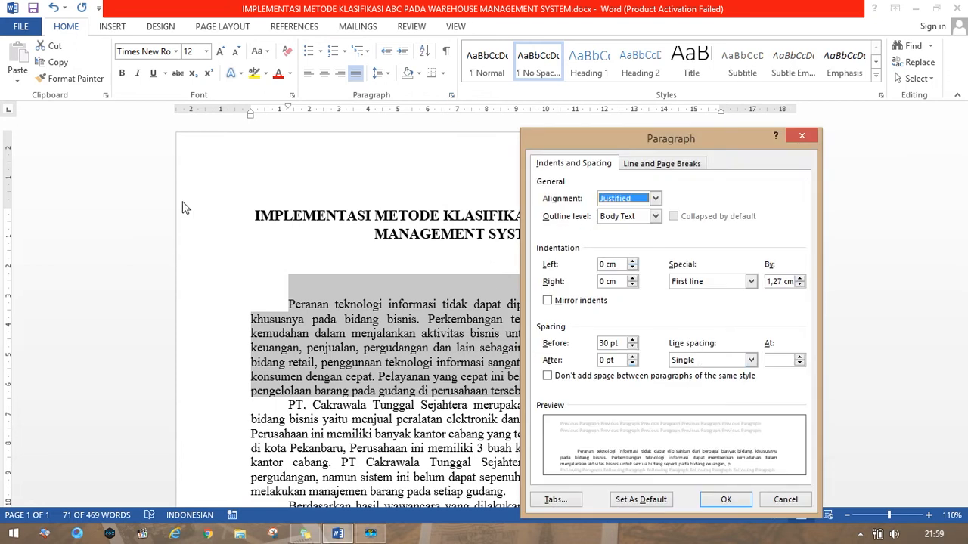
{"action": "left_click", "coordinate": [802, 136]}
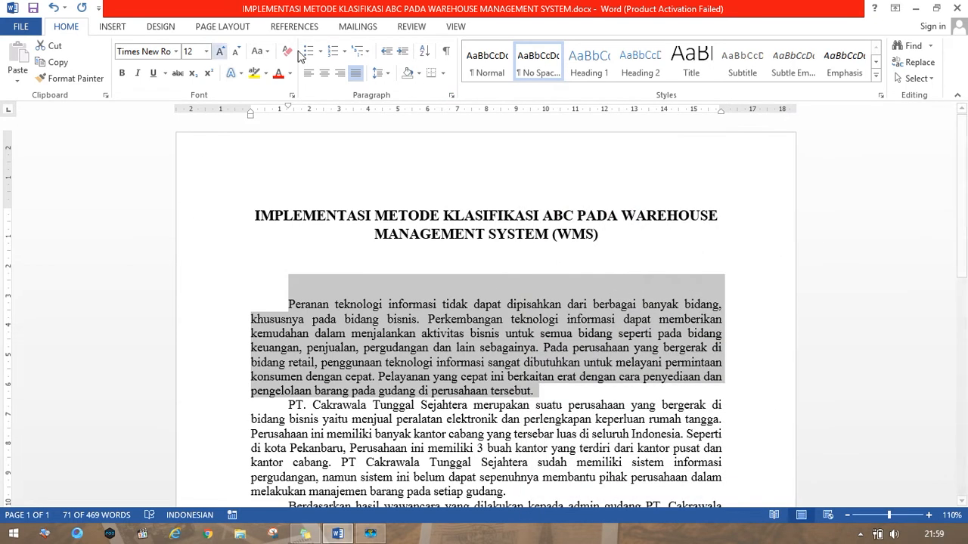
Set the selected first body paragraph's spacing before to 0 pt and apply the paragraph settings.
{"action": "left_click", "coordinate": [380, 73]}
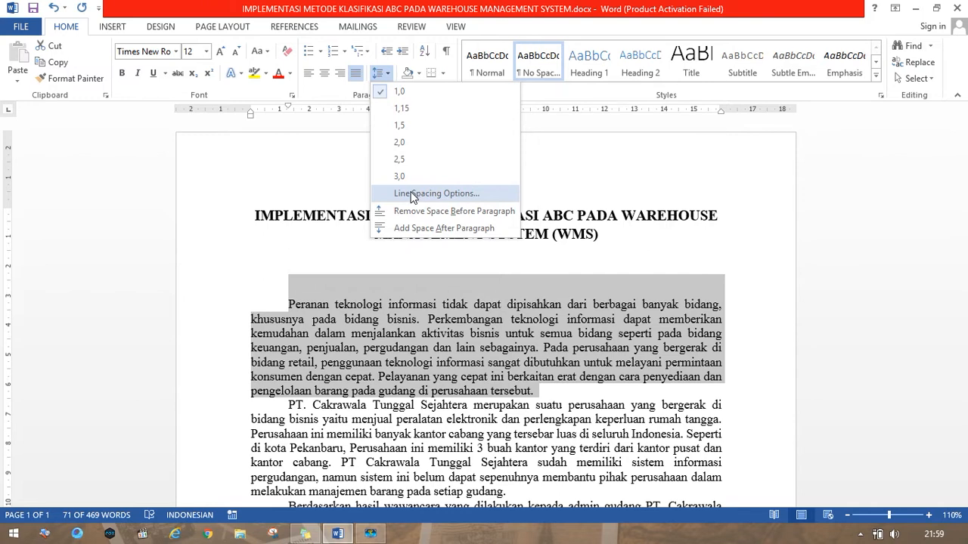
{"action": "left_click", "coordinate": [412, 195]}
{"action": "left_click", "coordinate": [632, 347]}
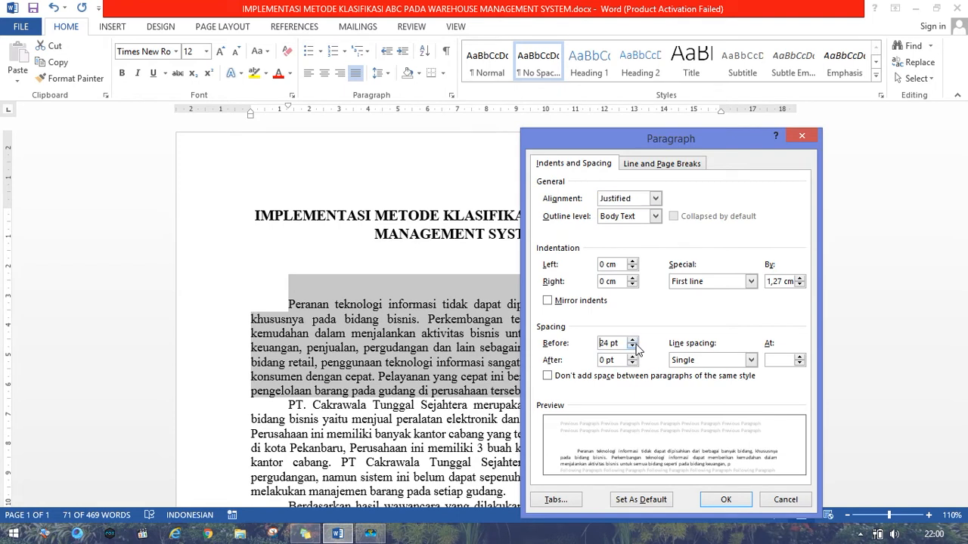
{"action": "left_click", "coordinate": [633, 348]}
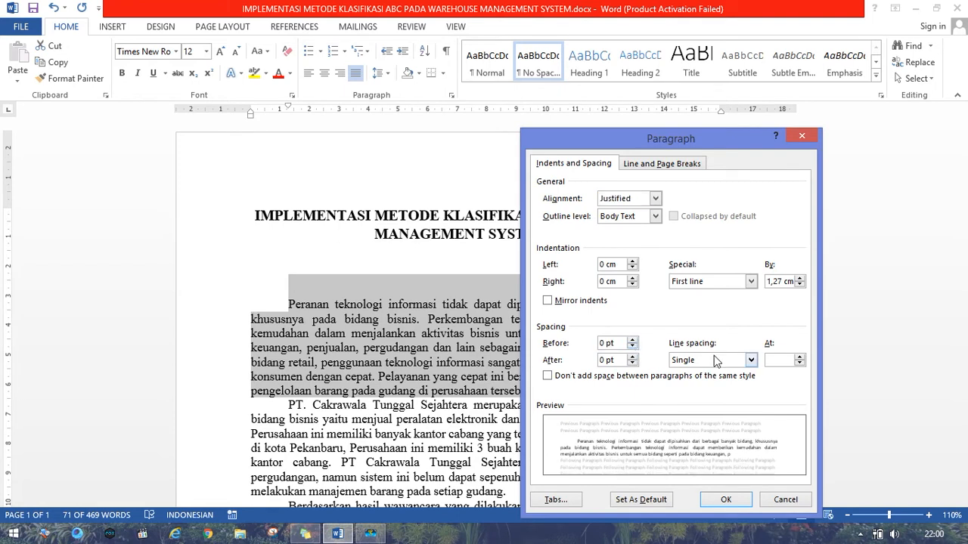
{"action": "left_click", "coordinate": [728, 502]}
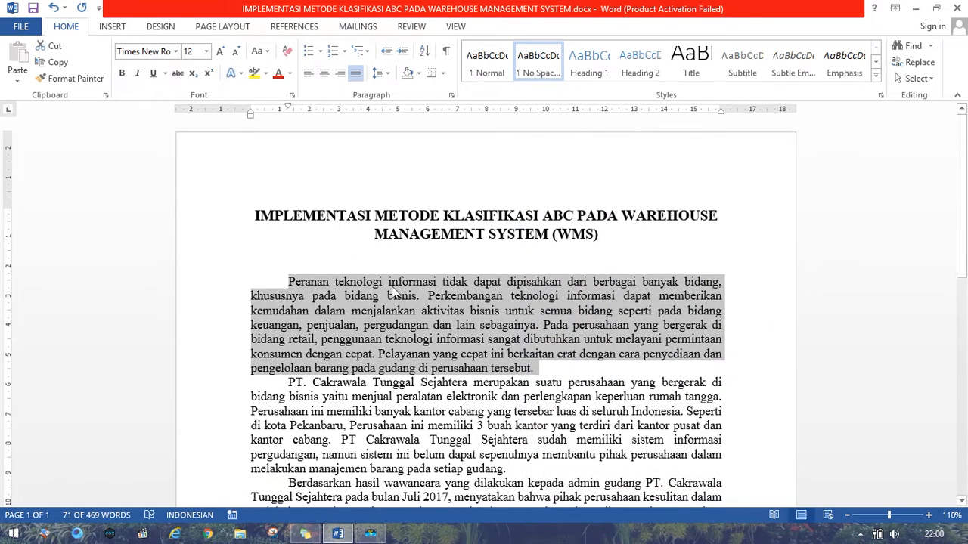
Select the blank line below the title together with the first body paragraph and set their line spacing to At least 5 pt.
{"action": "left_click", "coordinate": [398, 310]}
{"action": "left_click_drag", "start_coordinate": [254, 261], "coordinate": [536, 369]}
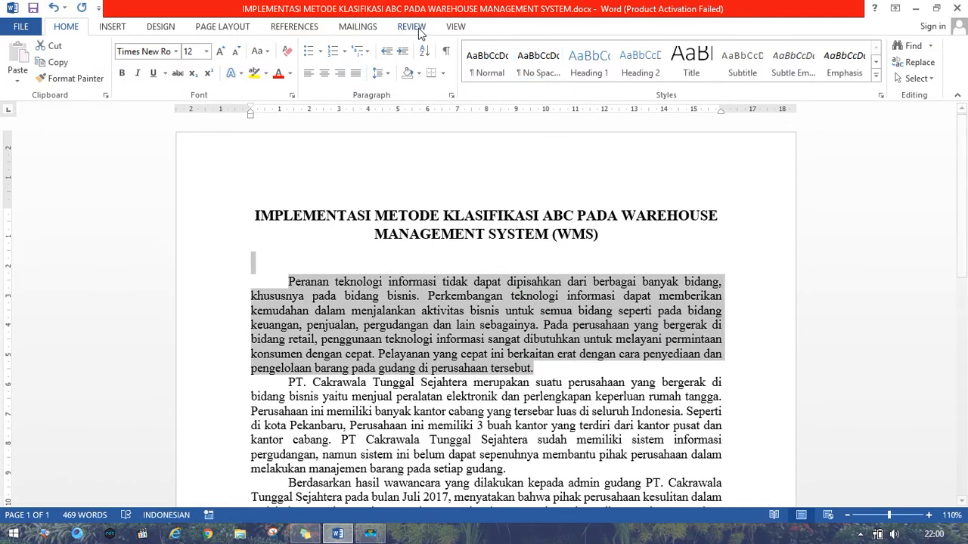
{"action": "left_click", "coordinate": [383, 72]}
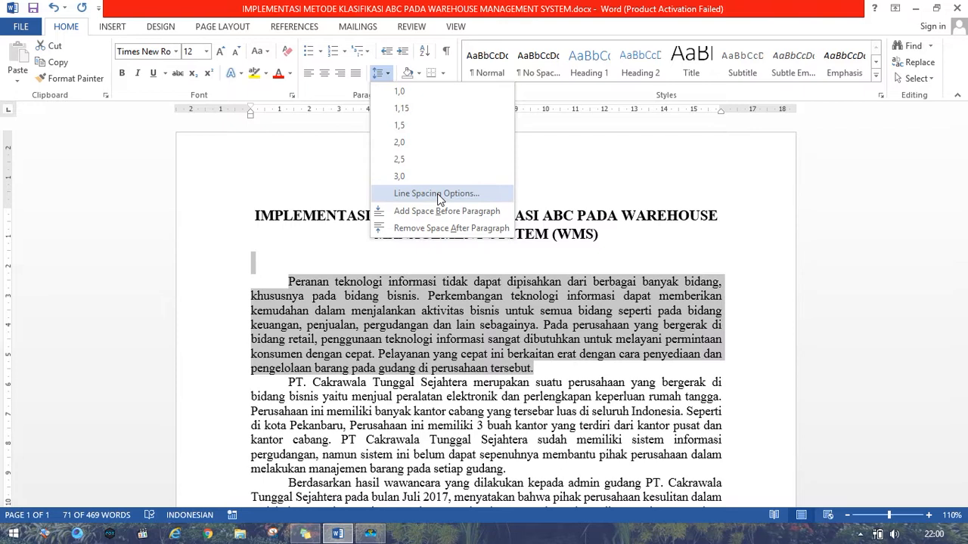
{"action": "left_click", "coordinate": [437, 194]}
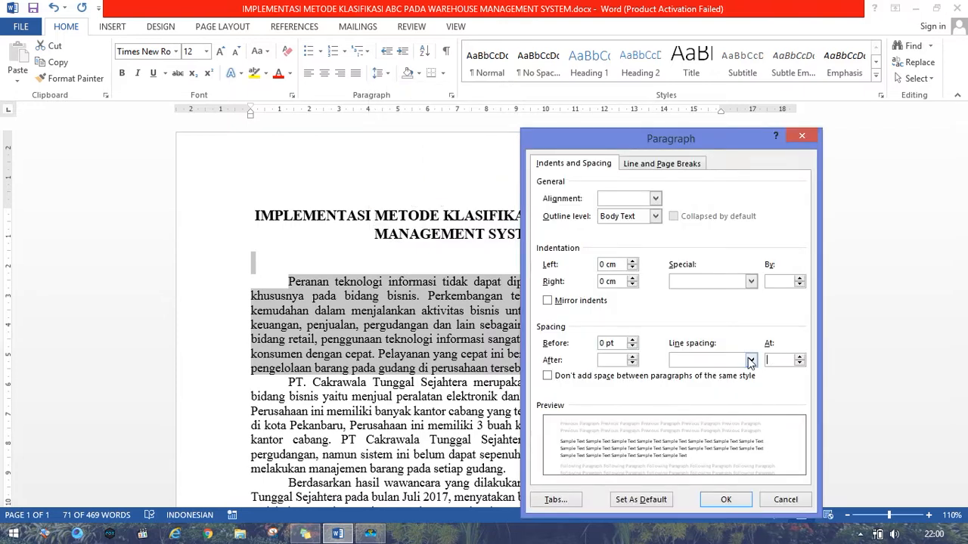
{"action": "left_click", "coordinate": [800, 360]}
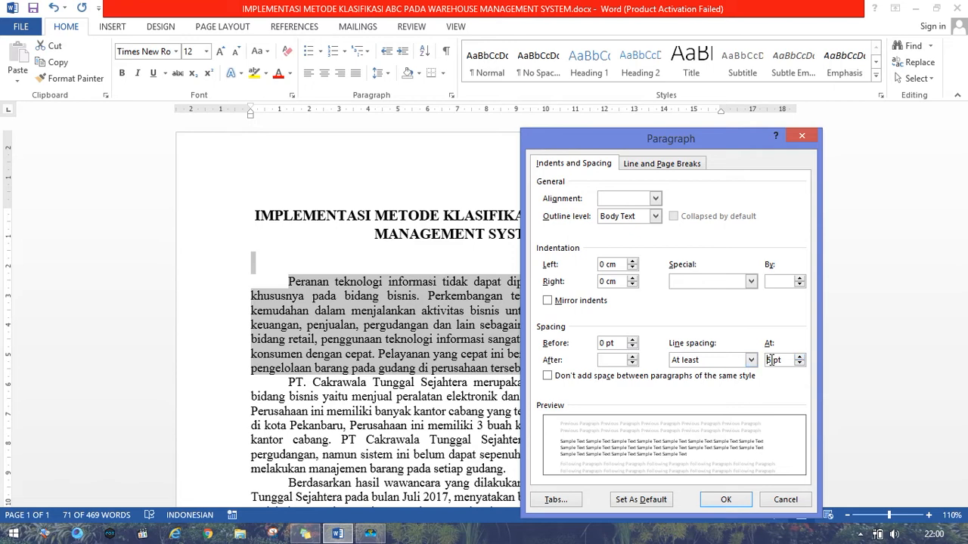
Try the Single, 1,5 lines and Double line spacing options in turn for the selected text.
{"action": "left_click", "coordinate": [720, 360]}
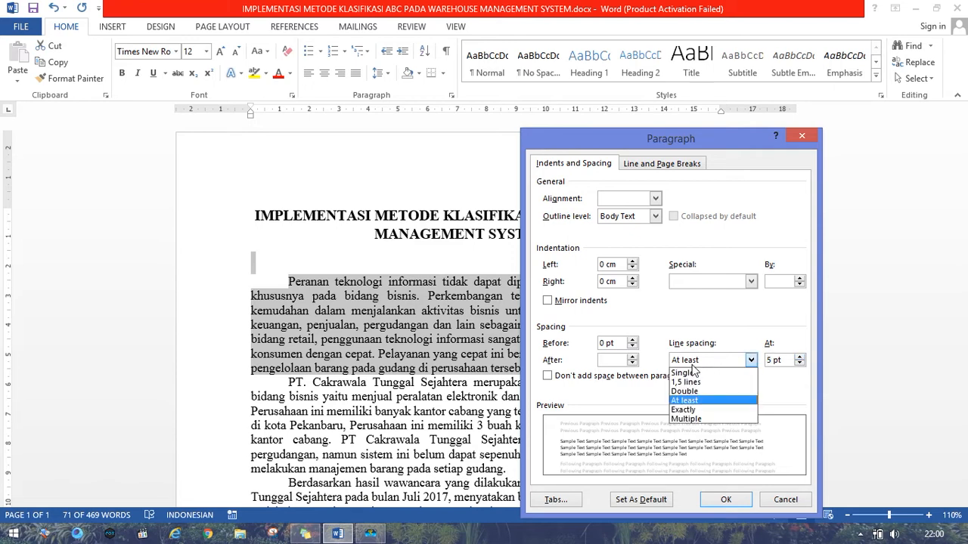
{"action": "left_click", "coordinate": [698, 373]}
{"action": "left_click", "coordinate": [703, 362]}
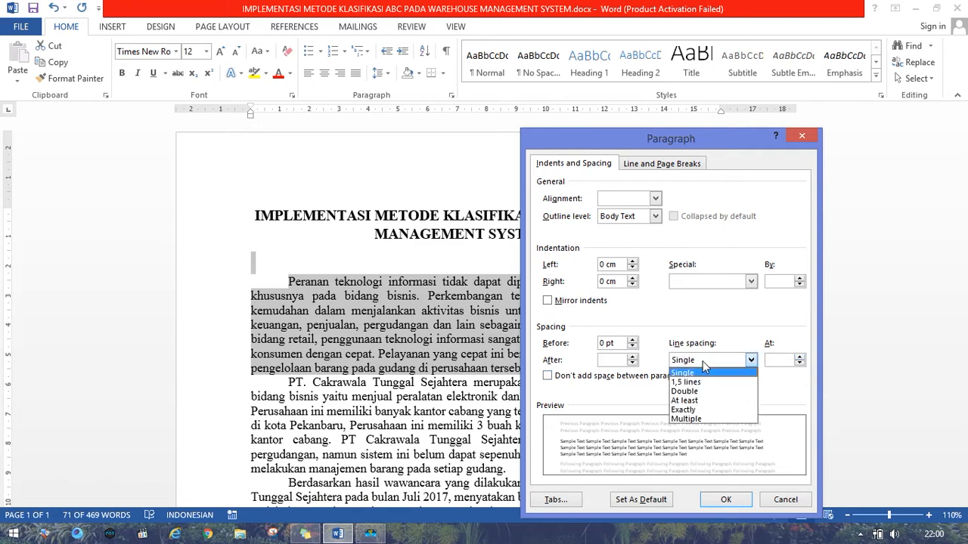
{"action": "left_click", "coordinate": [706, 382]}
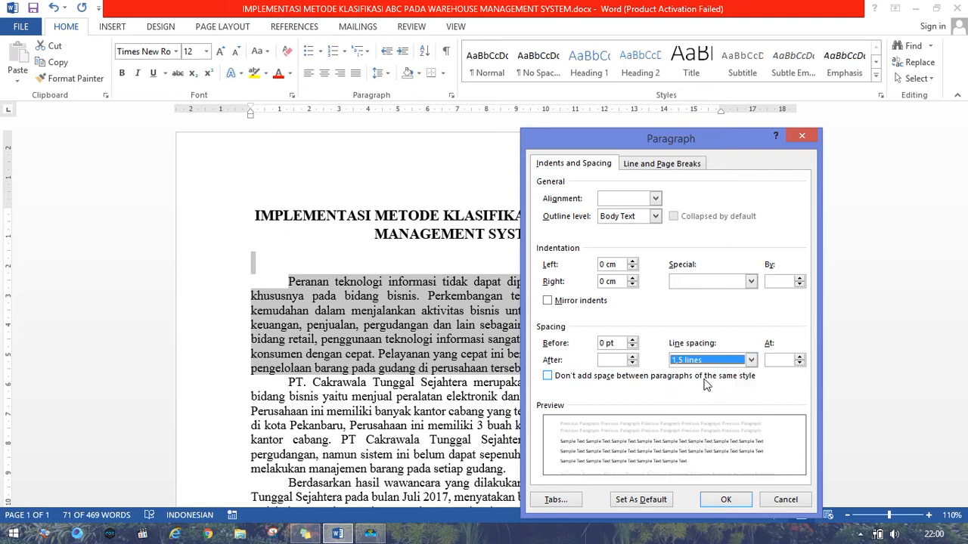
{"action": "key", "text": "Down"}
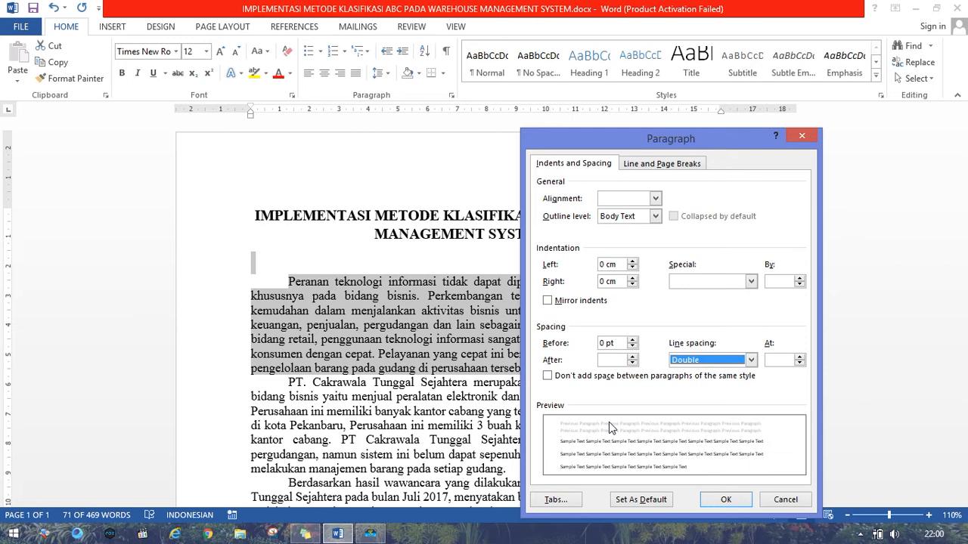
Set the selected text's line spacing to Multiple at 0,5 and apply the paragraph settings.
{"action": "left_click", "coordinate": [695, 361]}
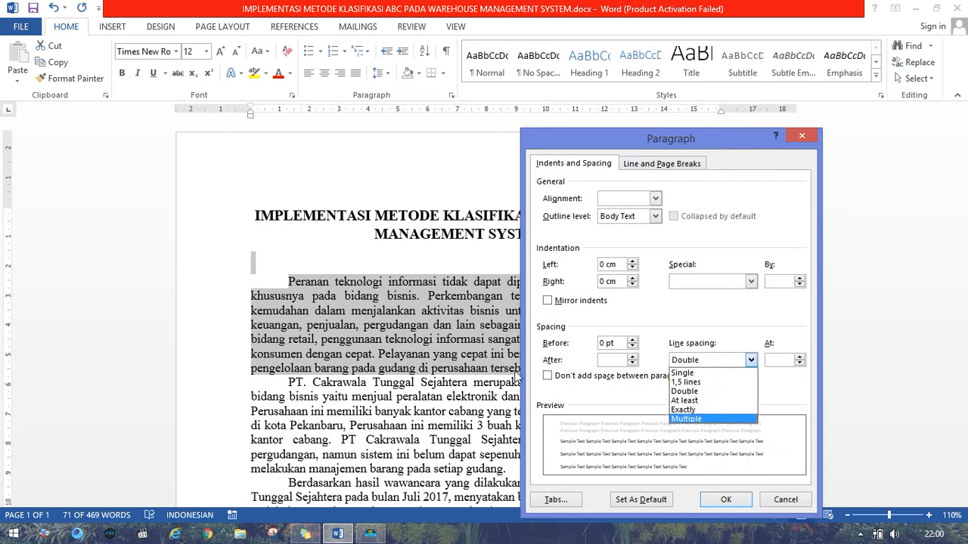
{"action": "left_click", "coordinate": [695, 420]}
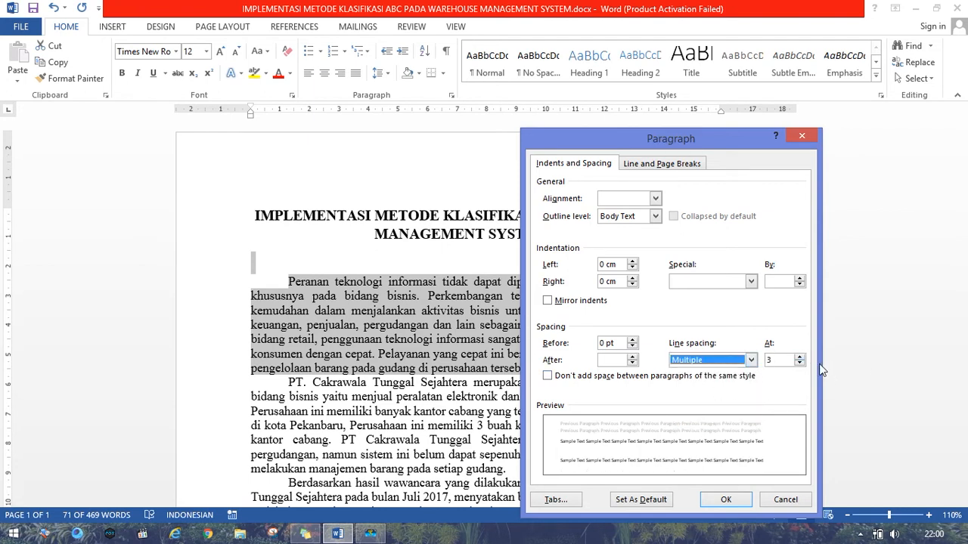
{"action": "left_click", "coordinate": [799, 363]}
{"action": "left_click", "coordinate": [800, 363]}
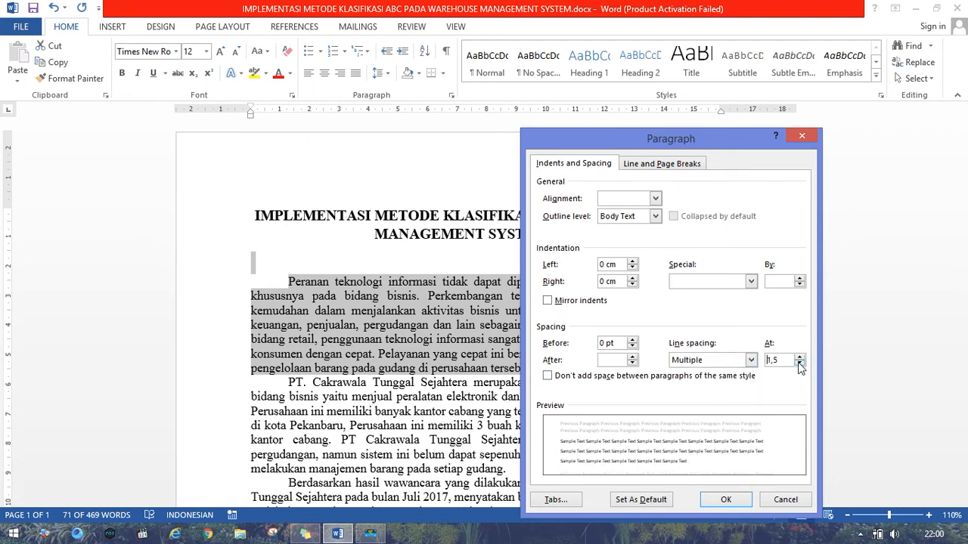
{"action": "left_click", "coordinate": [800, 363]}
{"action": "left_click", "coordinate": [799, 363]}
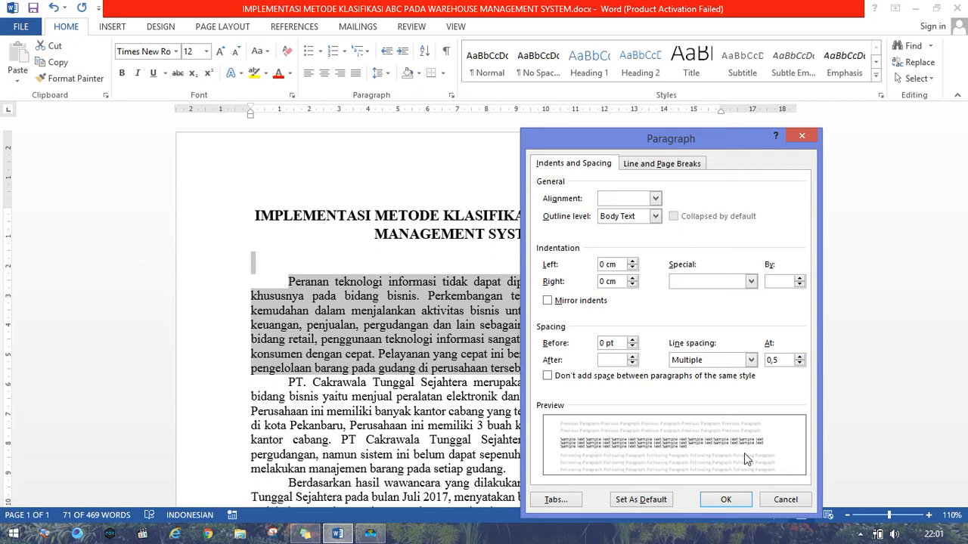
{"action": "left_click", "coordinate": [726, 500]}
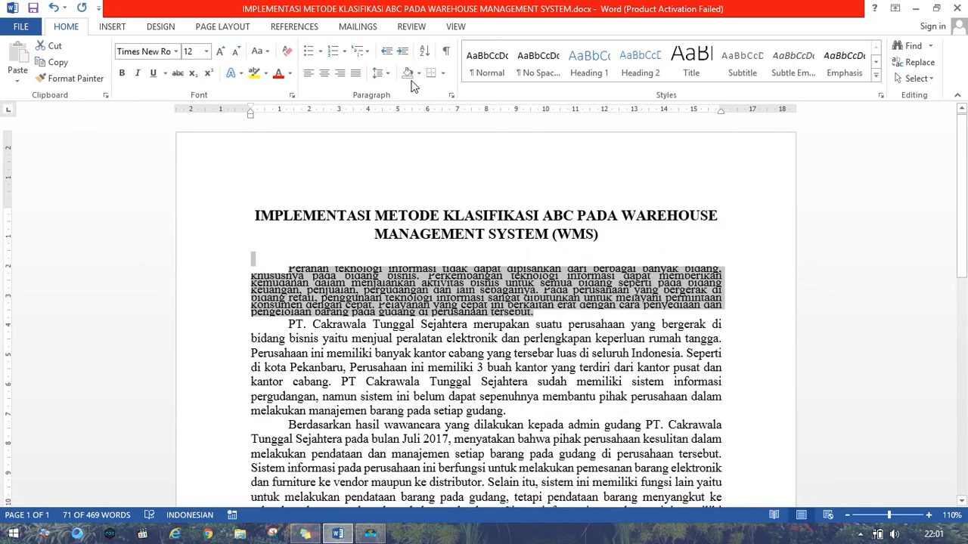
Set the line spacing of the selected blank line and first body paragraph to Multiple at 1,5 and apply it.
{"action": "left_click", "coordinate": [451, 95]}
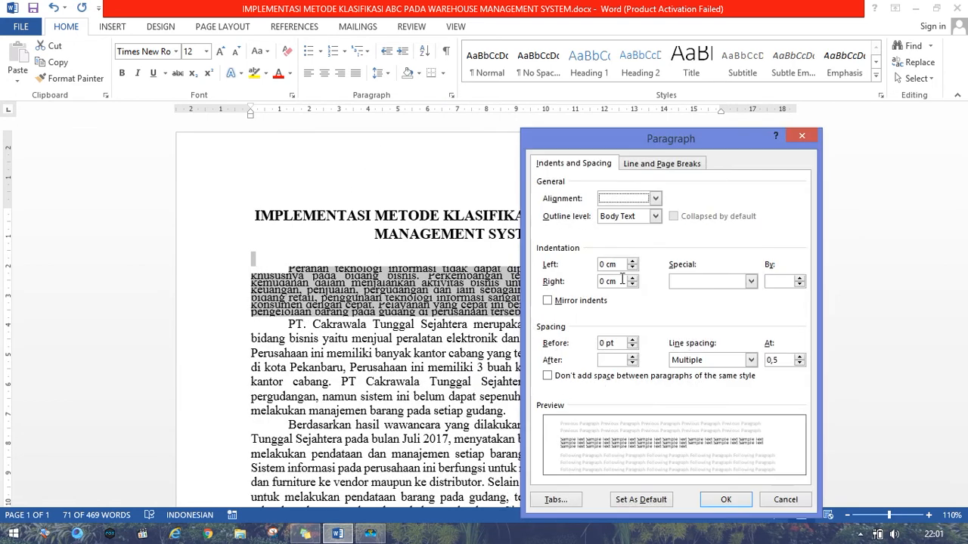
{"action": "left_click", "coordinate": [800, 356]}
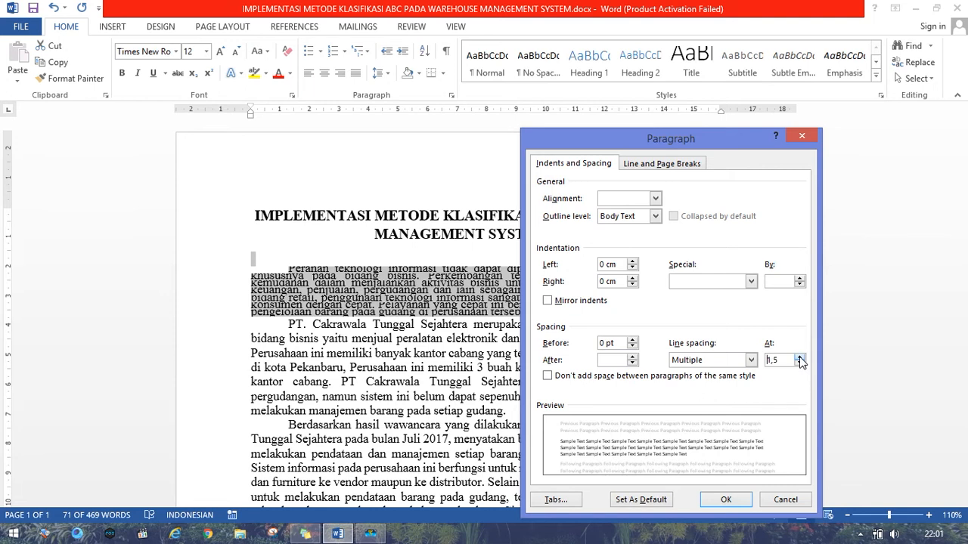
{"action": "left_click", "coordinate": [726, 500]}
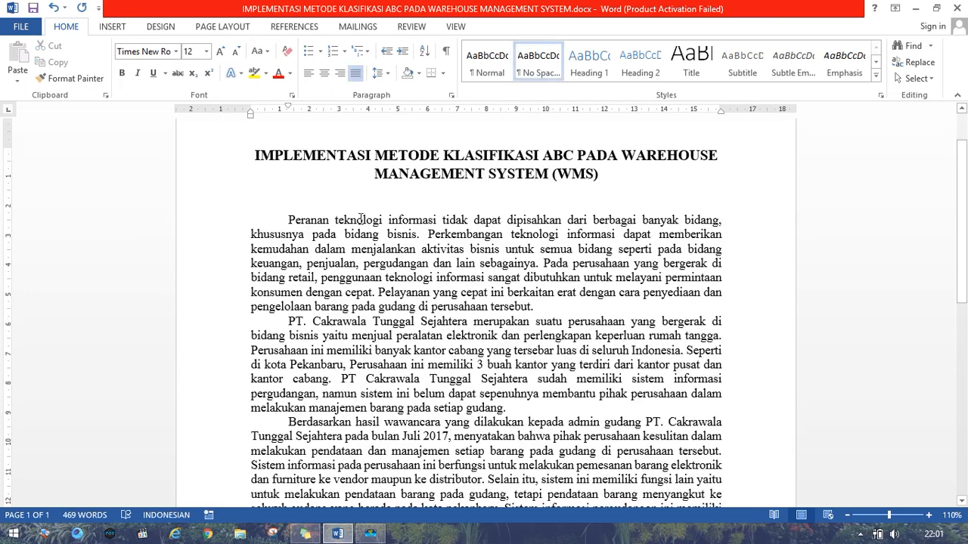
Select all the body paragraphs below the title, set their line spacing to Multiple at 1,5, and apply the paragraph settings.
{"action": "left_click_drag", "start_coordinate": [280, 218], "coordinate": [559, 401]}
{"action": "left_click", "coordinate": [378, 72]}
{"action": "left_click", "coordinate": [424, 197]}
{"action": "left_click", "coordinate": [711, 357]}
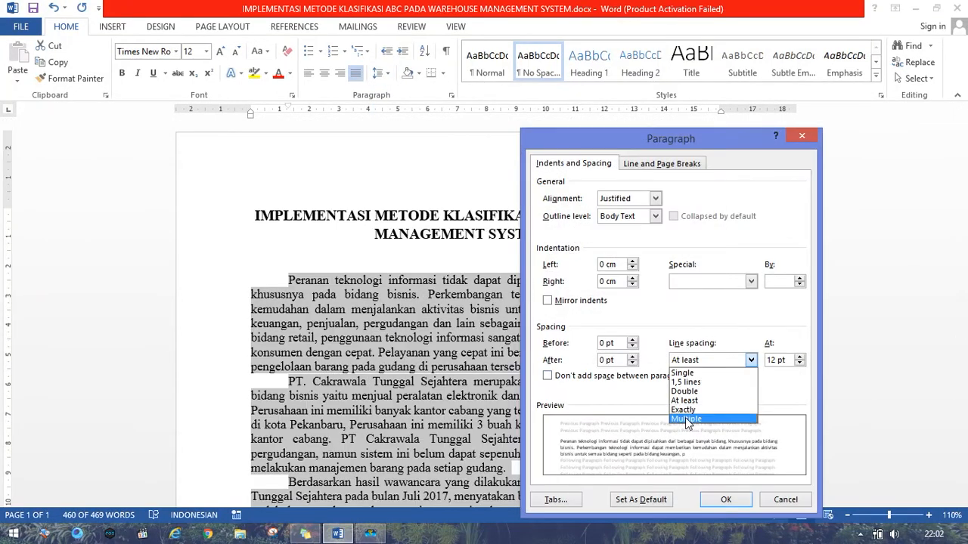
{"action": "left_click", "coordinate": [686, 417]}
{"action": "left_click", "coordinate": [799, 364]}
{"action": "left_click", "coordinate": [800, 365]}
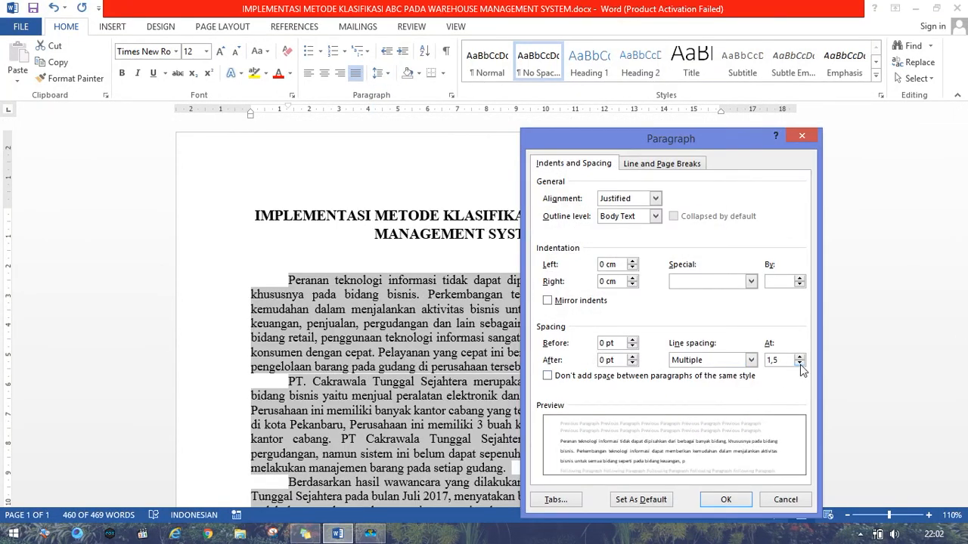
{"action": "left_click", "coordinate": [724, 503]}
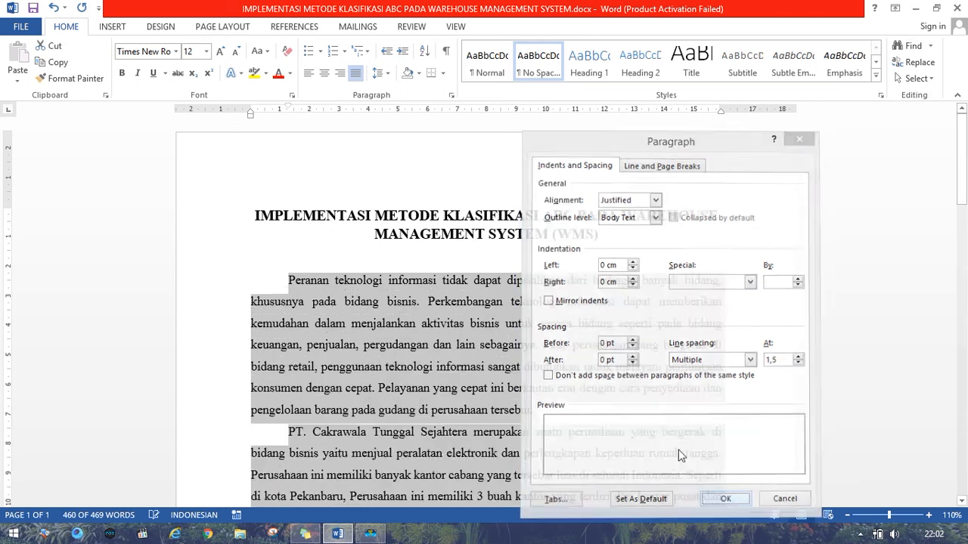